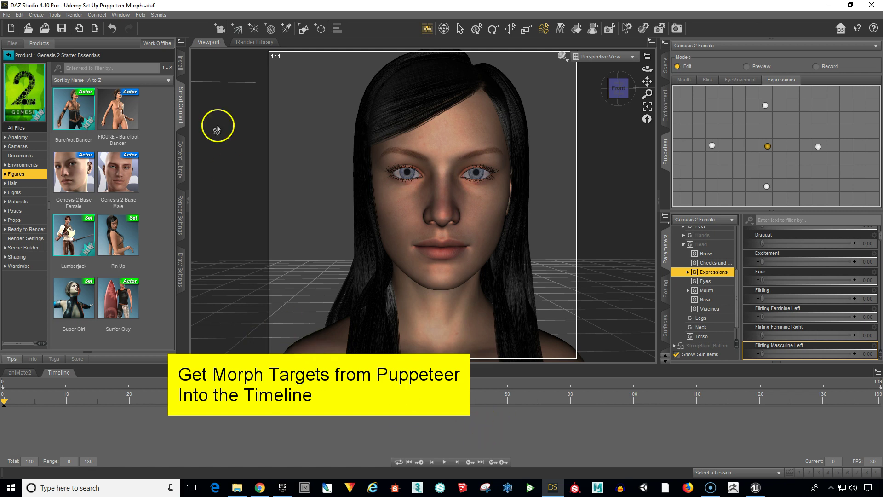
# Display the Timeline pane from Window > Panes (Tabs) and set Total frames to 140.
pyautogui.click(131, 15)
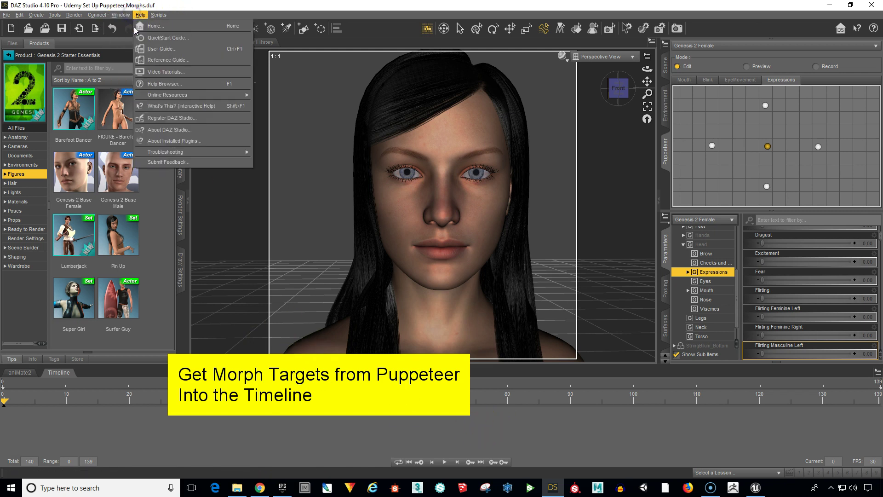
pyautogui.moveTo(127, 25)
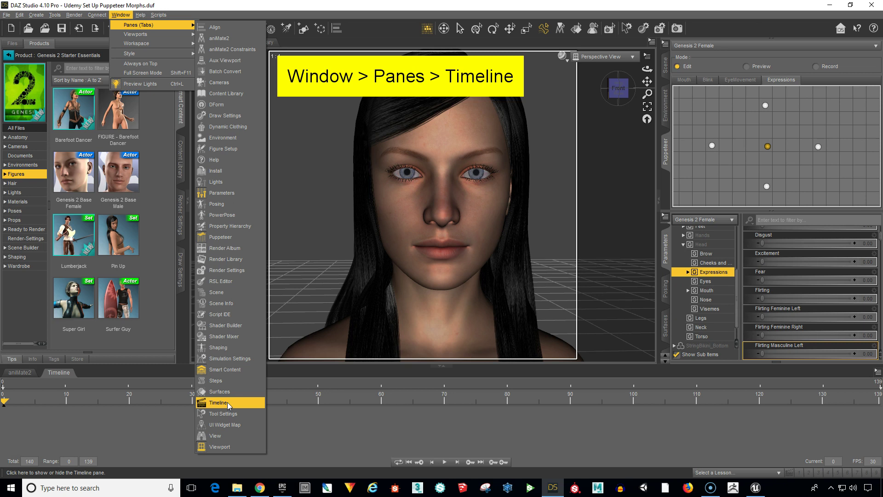
pyautogui.click(363, 439)
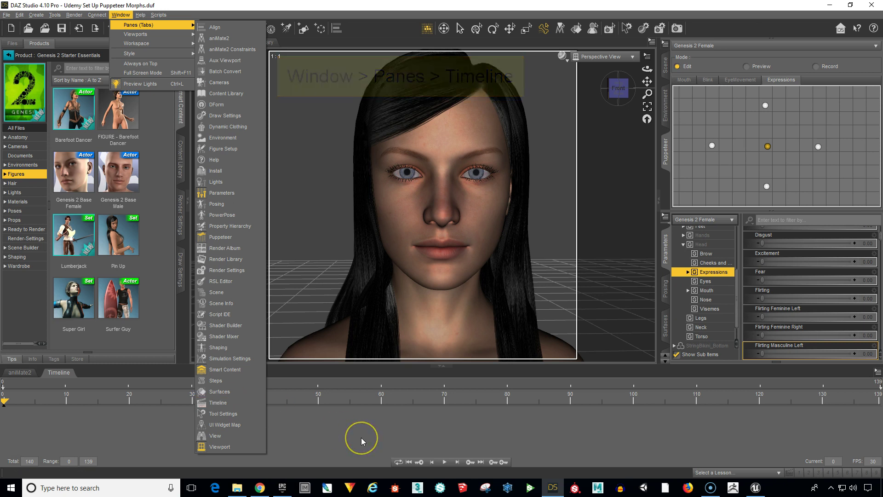
pyautogui.click(361, 438)
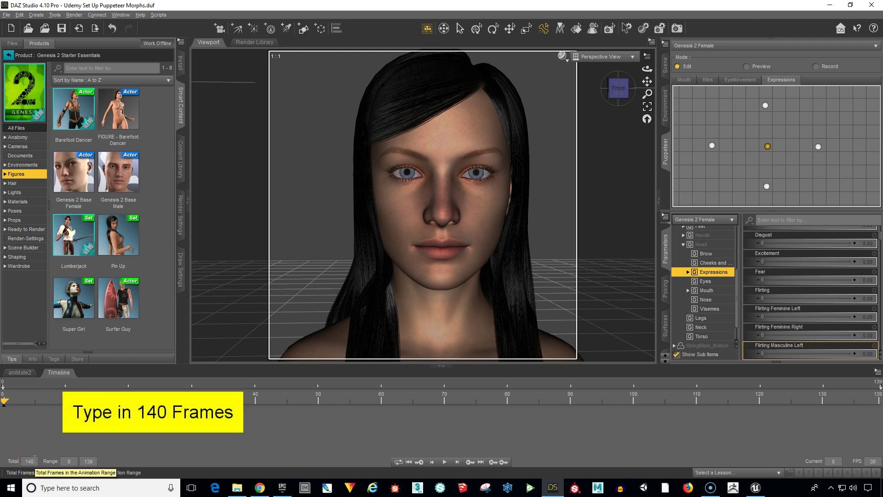
pyautogui.click(89, 437)
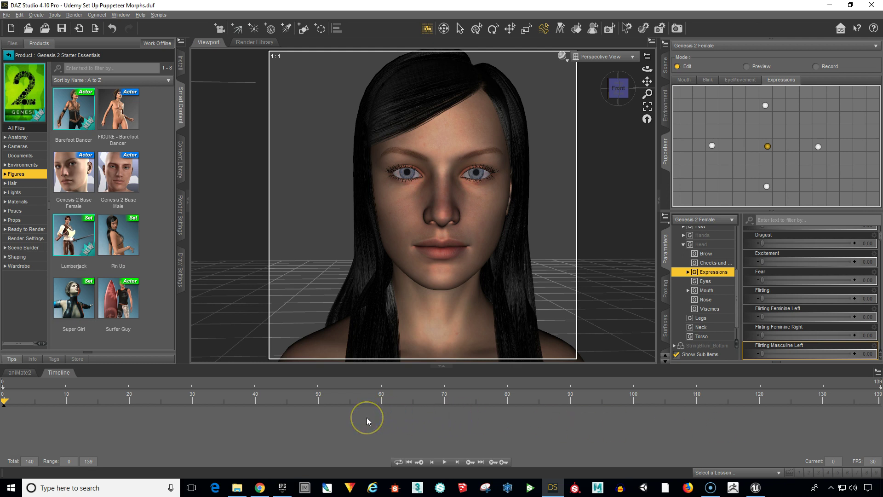
# Switch the Puppeteer pane to its Mouth poses and move the playhead to frame 5.
pyautogui.click(686, 79)
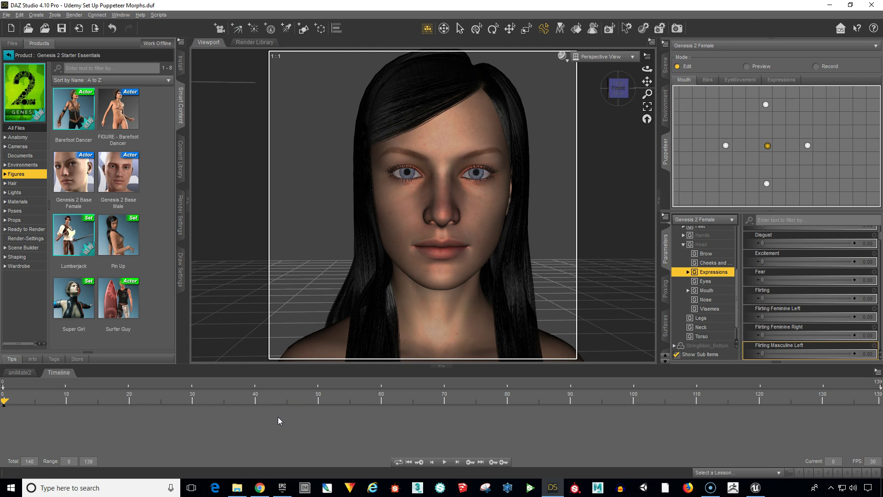
pyautogui.click(258, 410)
# Key an open-mouth pose at frame 5 and a neutral mouth at frame 10.
pyautogui.click(7, 403)
pyautogui.moveTo(6, 403); pyautogui.dragTo(34, 402)
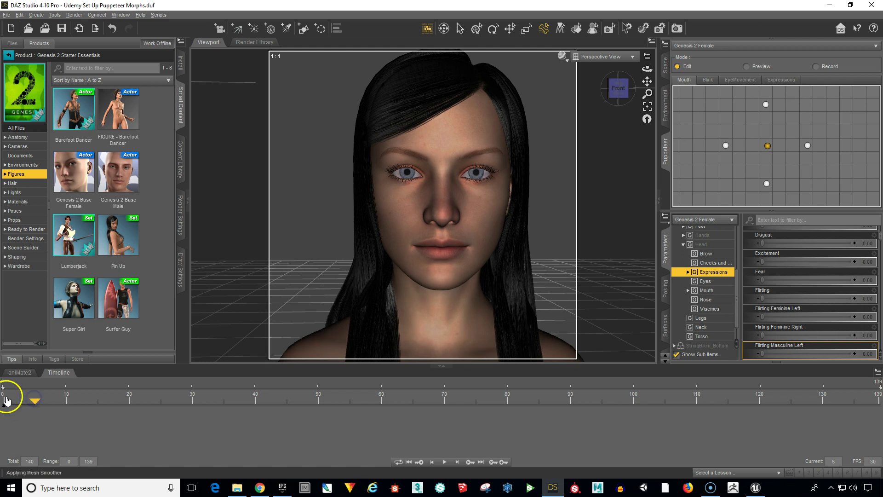
pyautogui.click(767, 183)
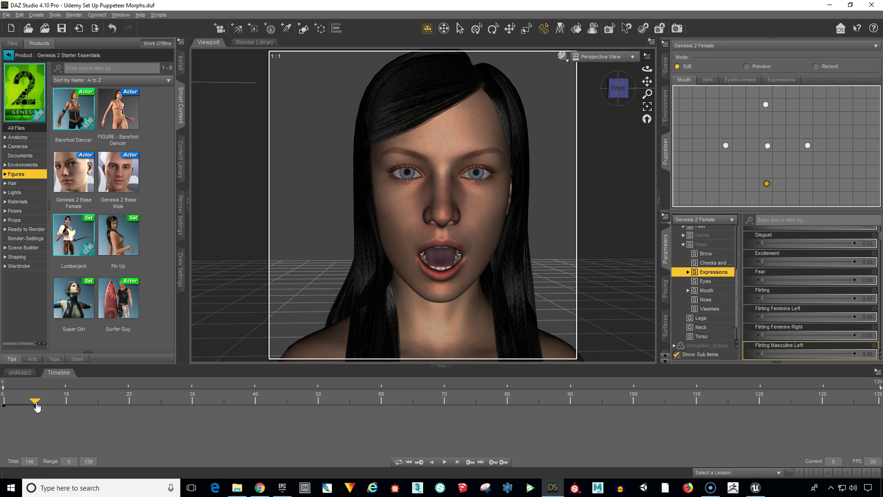
pyautogui.moveTo(35, 402); pyautogui.dragTo(65, 405)
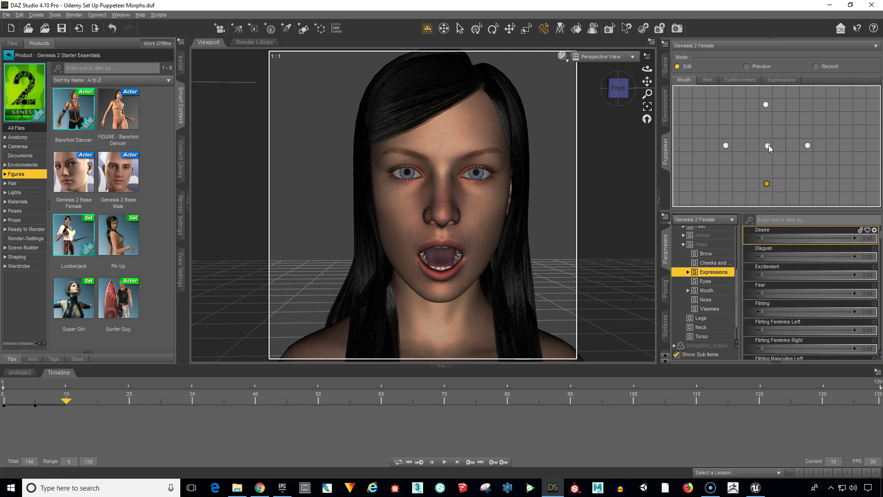
pyautogui.click(768, 145)
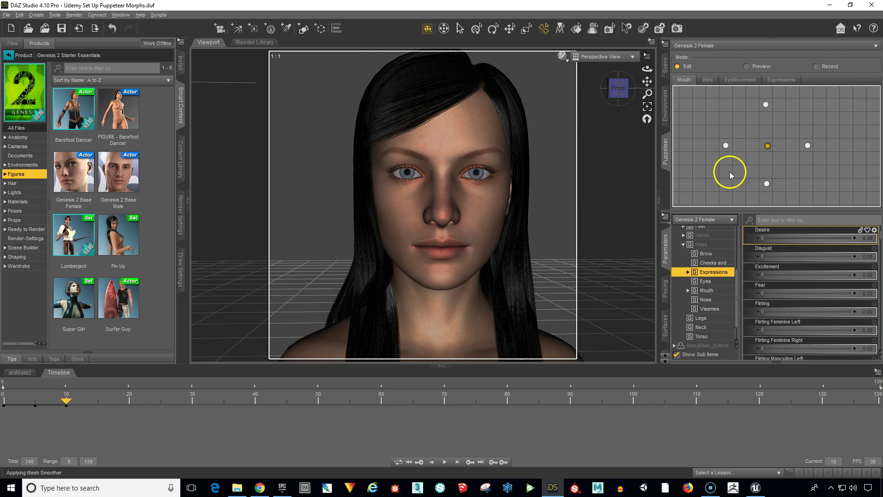
# Key a smile at frame 15 and a neutral mouth at frame 20.
pyautogui.moveTo(69, 403); pyautogui.dragTo(97, 401)
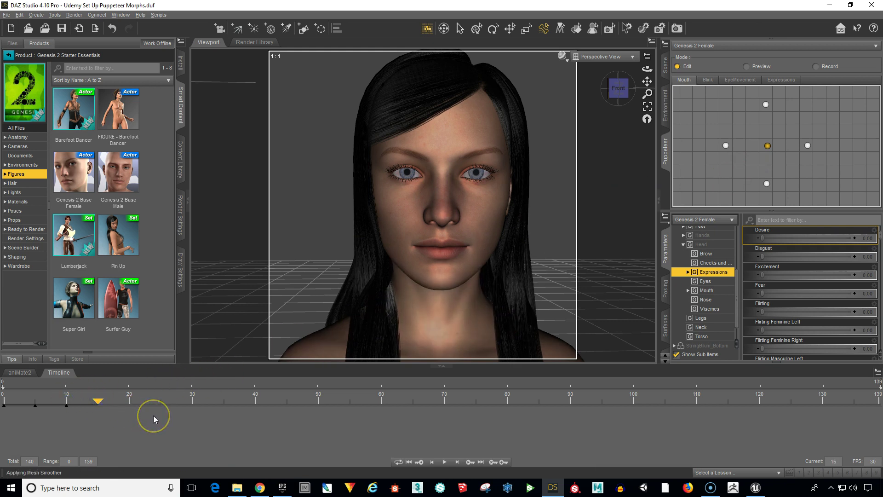
pyautogui.click(808, 146)
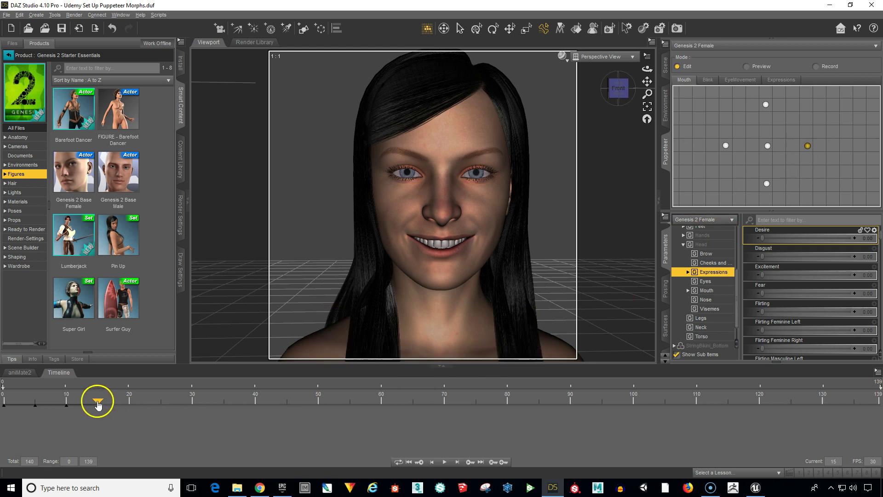
pyautogui.moveTo(98, 401); pyautogui.dragTo(128, 404)
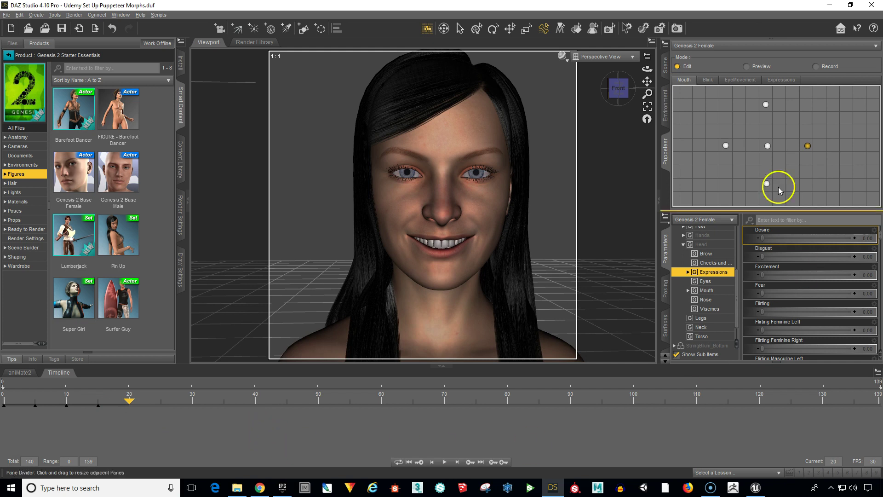
pyautogui.click(767, 146)
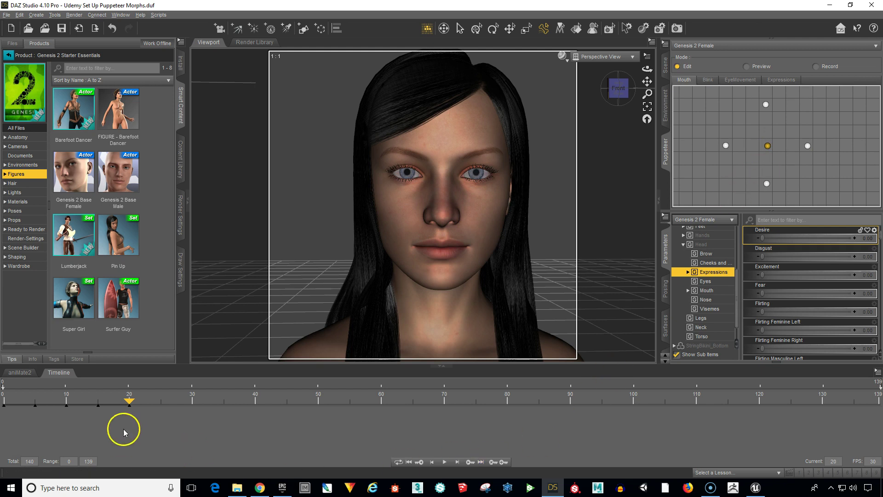
pyautogui.moveTo(129, 401); pyautogui.dragTo(157, 403)
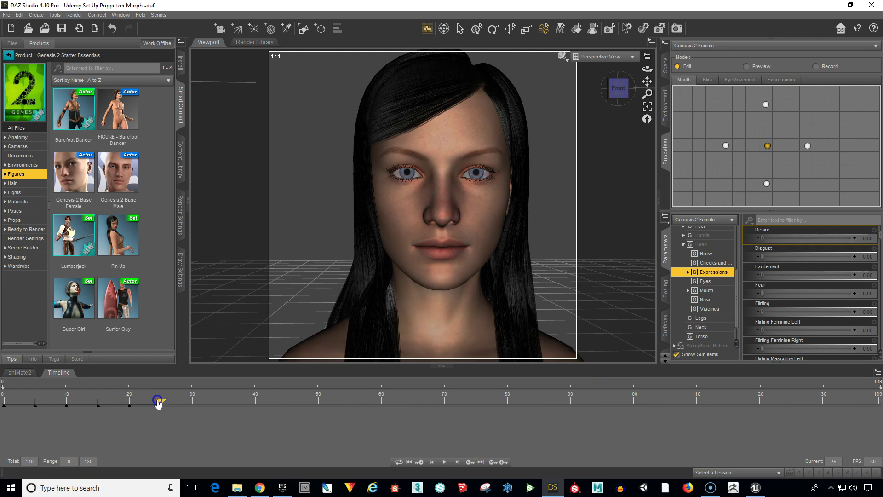
# Key a downturned mouth at frame 25 and a neutral mouth at frame 30.
pyautogui.click(725, 146)
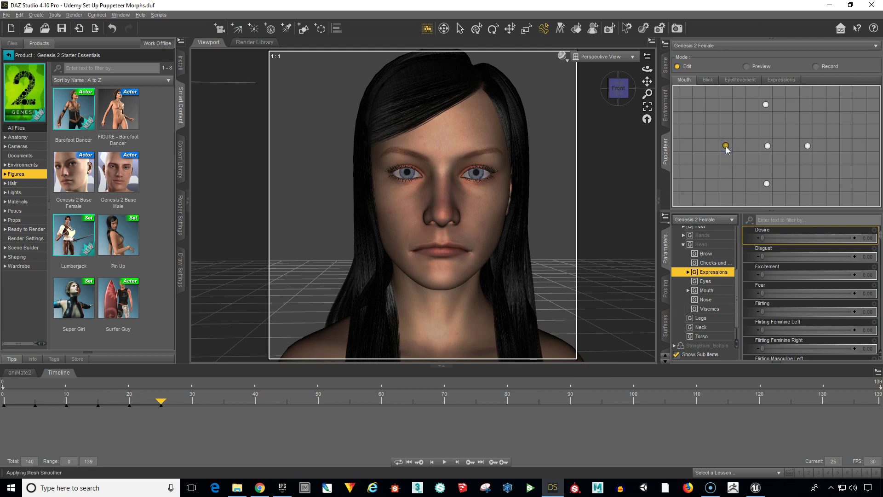
pyautogui.moveTo(161, 402); pyautogui.dragTo(191, 402)
pyautogui.click(278, 424)
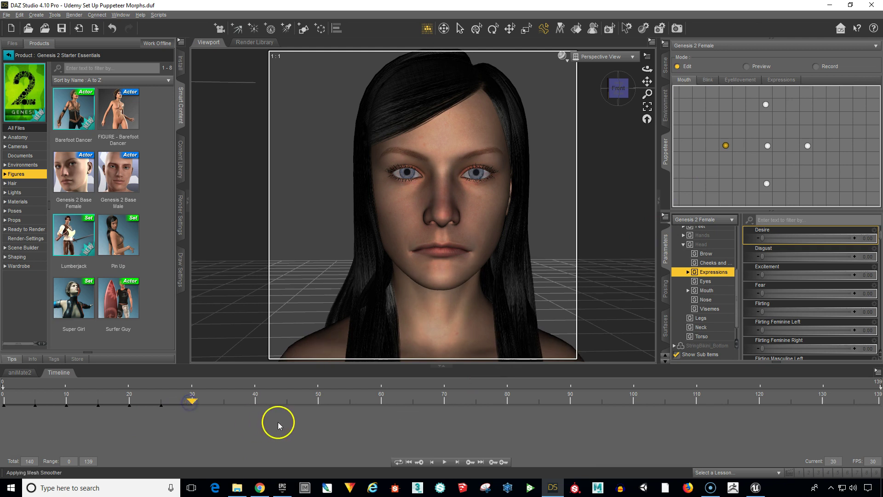
pyautogui.click(768, 146)
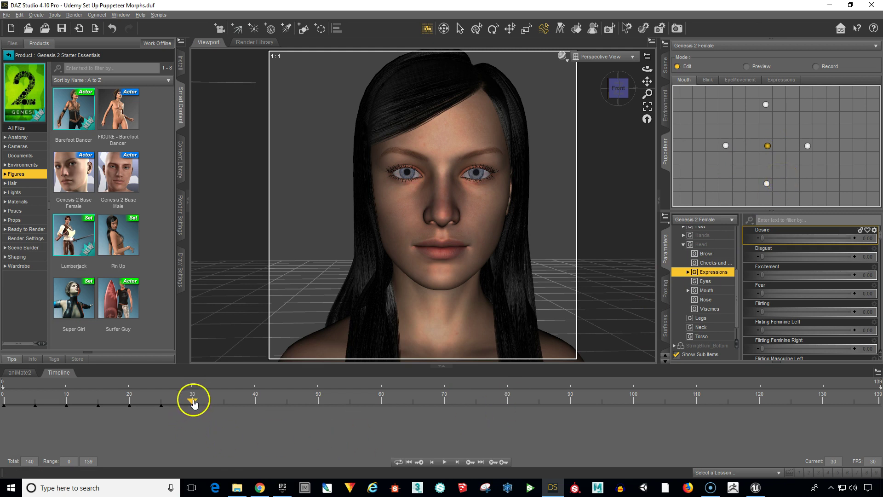
# Key open lips at frame 35 and neutral at frame 40, then scrub back to preview.
pyautogui.moveTo(193, 401); pyautogui.dragTo(222, 399)
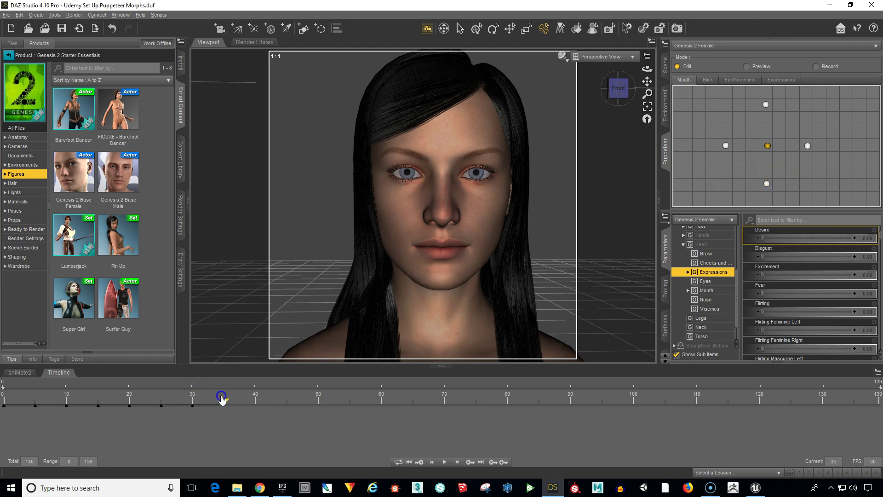
pyautogui.click(766, 105)
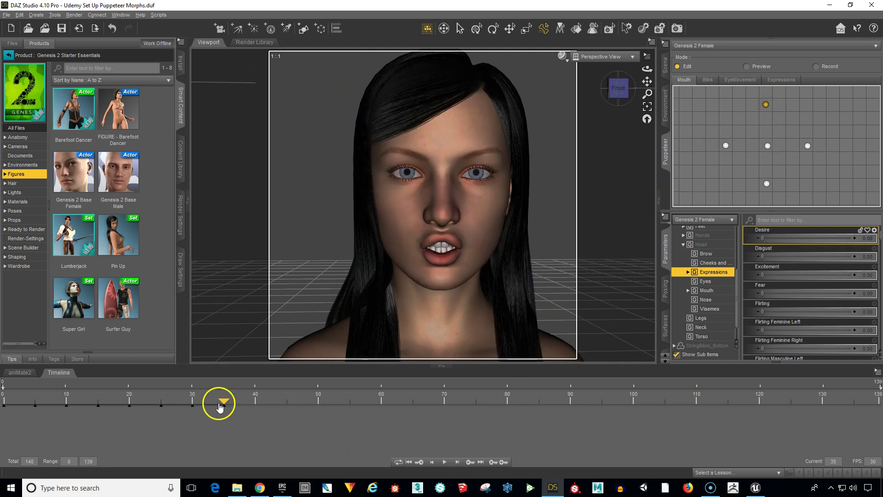
pyautogui.moveTo(219, 404); pyautogui.dragTo(255, 405)
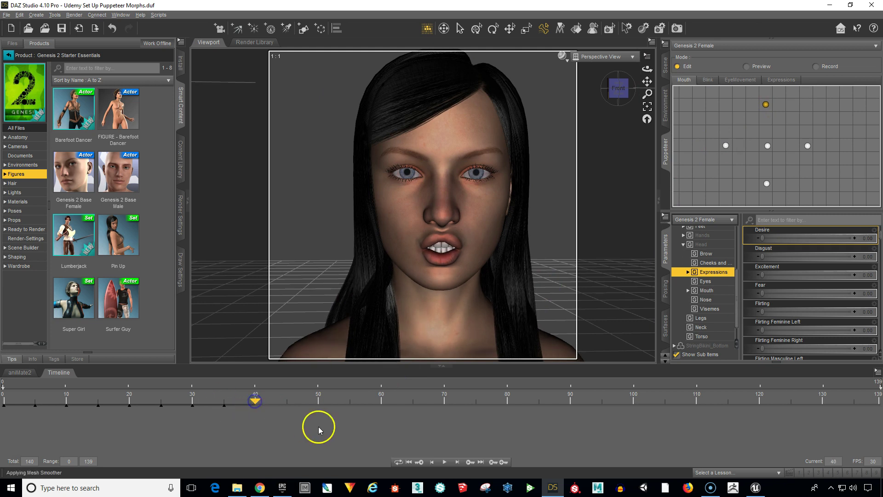
pyautogui.click(767, 146)
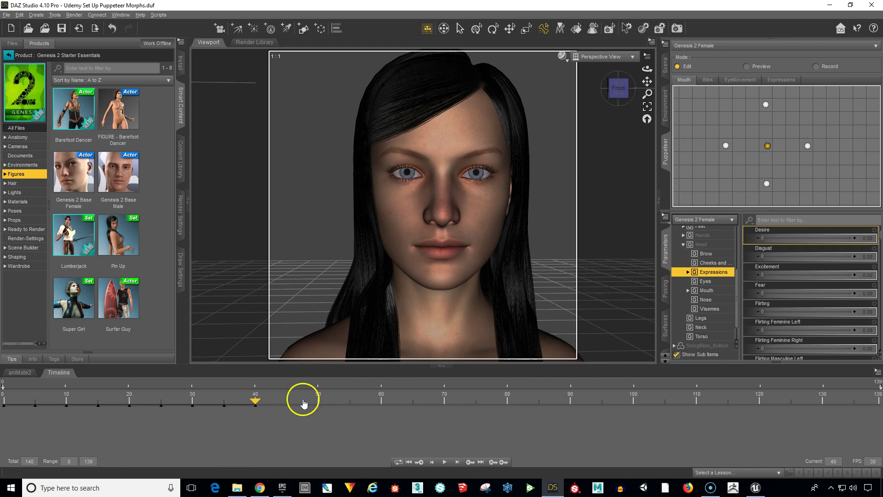
pyautogui.moveTo(255, 404)
pyautogui.mouseDown()
pyautogui.moveTo(5, 403)
pyautogui.moveTo(256, 421)
pyautogui.mouseUp()
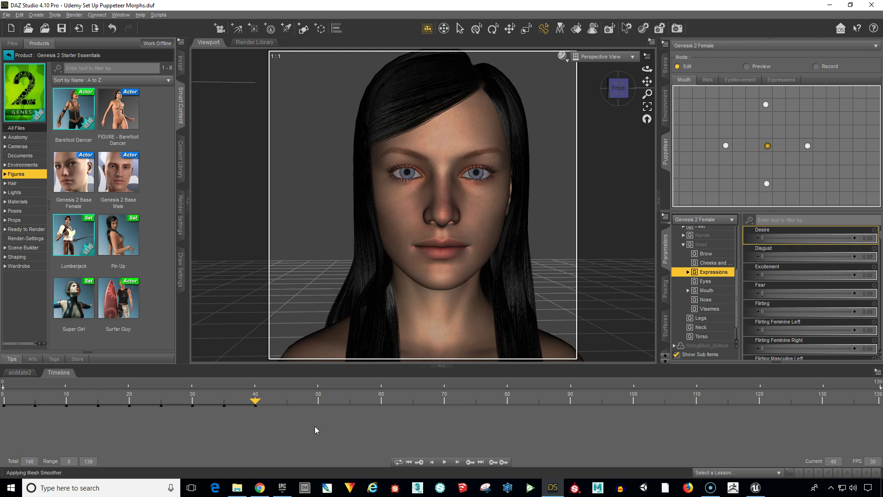
# Using the Blink poses, key closed eyes at frame 45 and neutral open eyes at frame 50.
pyautogui.click(709, 80)
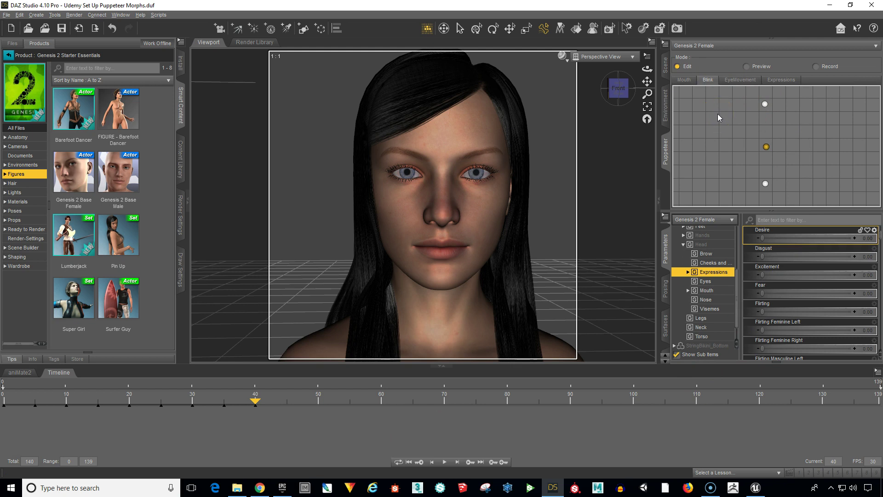
pyautogui.moveTo(745, 140)
pyautogui.mouseDown()
pyautogui.moveTo(773, 151)
pyautogui.moveTo(767, 156)
pyautogui.mouseUp()
pyautogui.click(257, 404)
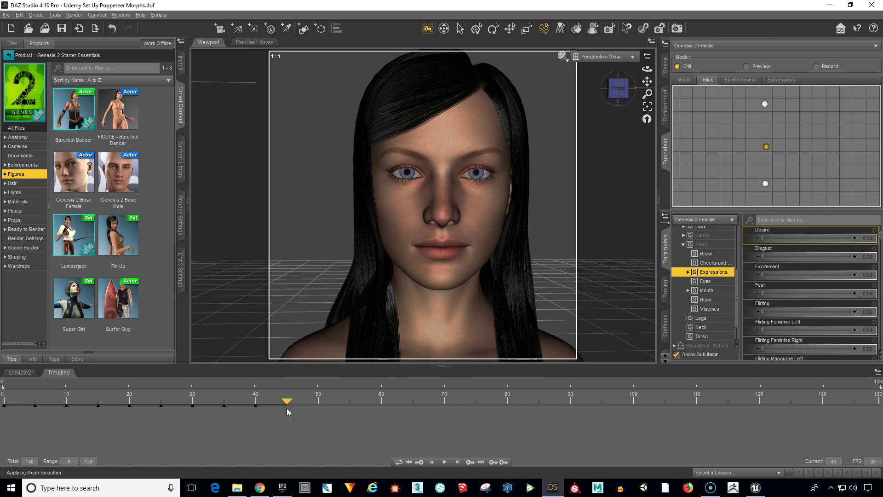
pyautogui.click(765, 184)
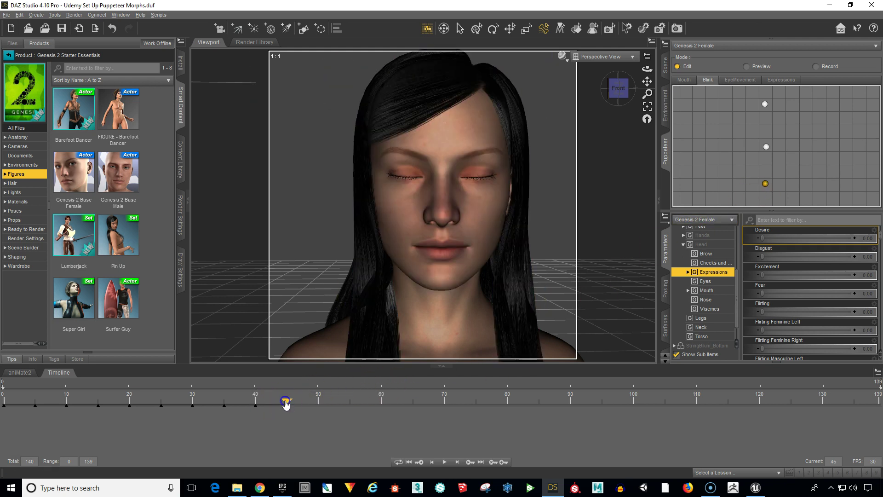
pyautogui.moveTo(284, 405); pyautogui.dragTo(318, 401)
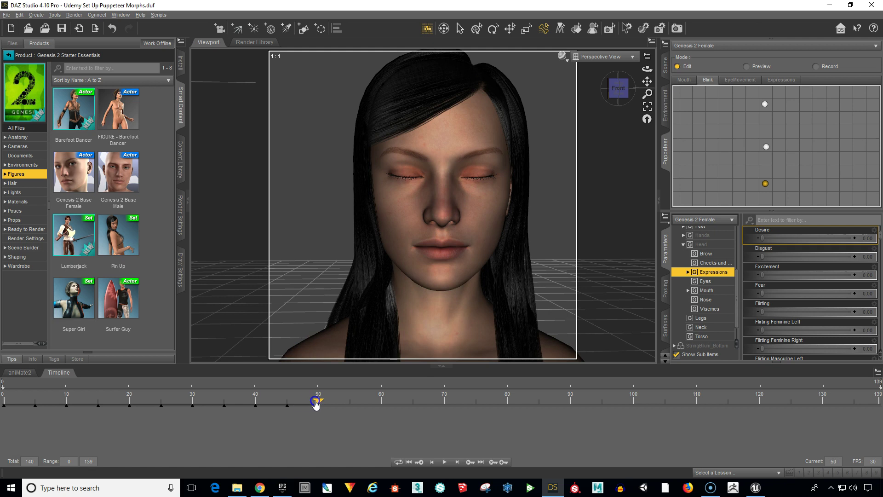
pyautogui.click(765, 147)
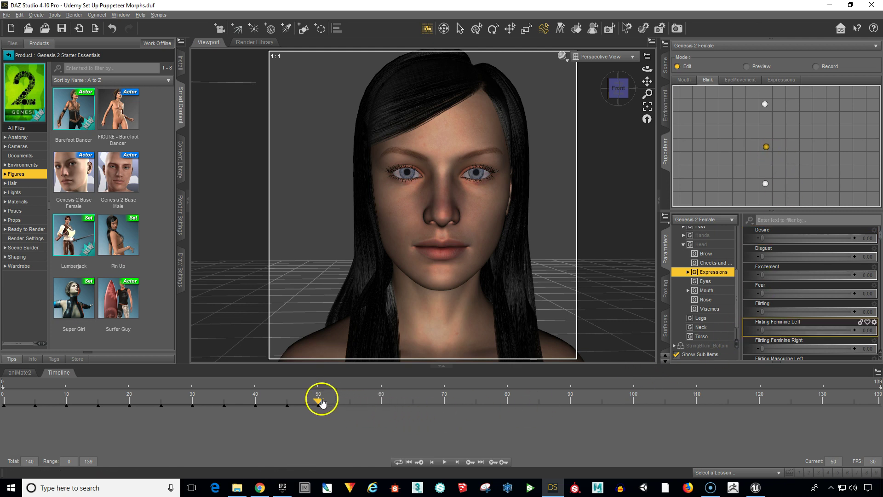
# Key the eyes wide open at frame 55 and back to normal at frame 60.
pyautogui.moveTo(320, 400); pyautogui.dragTo(332, 404)
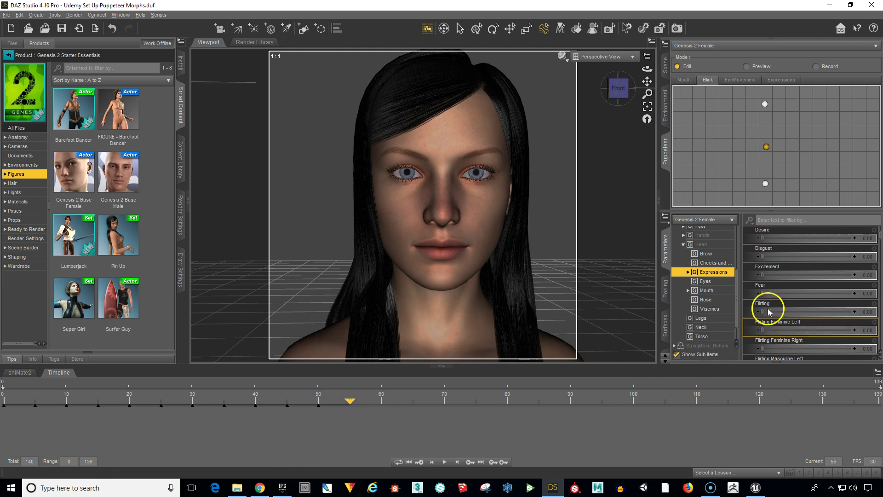
pyautogui.click(764, 105)
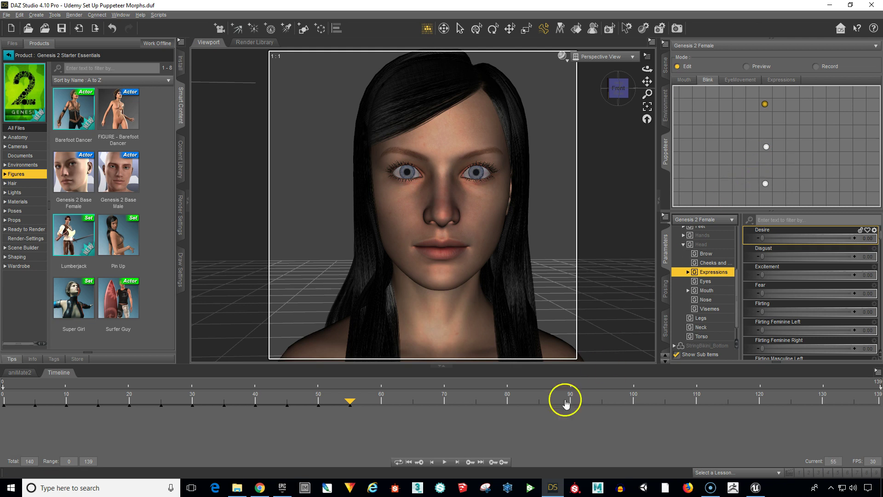
pyautogui.click(349, 403)
pyautogui.moveTo(348, 403); pyautogui.dragTo(368, 403)
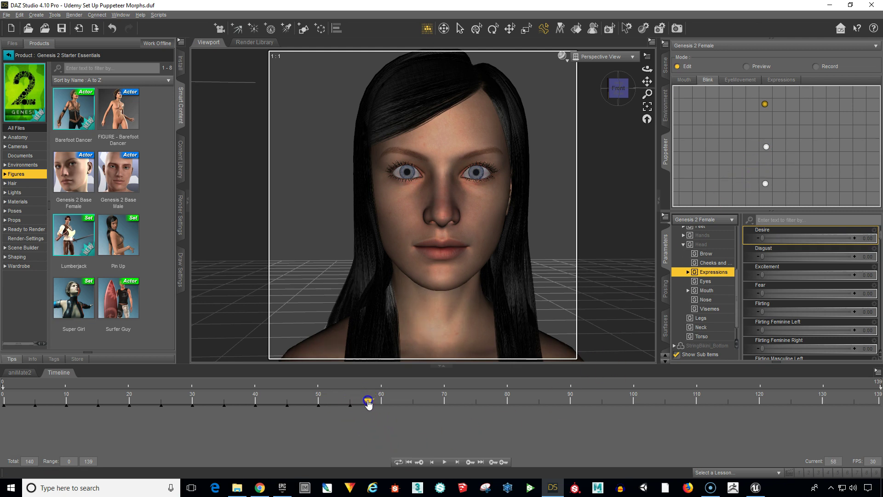
pyautogui.click(767, 148)
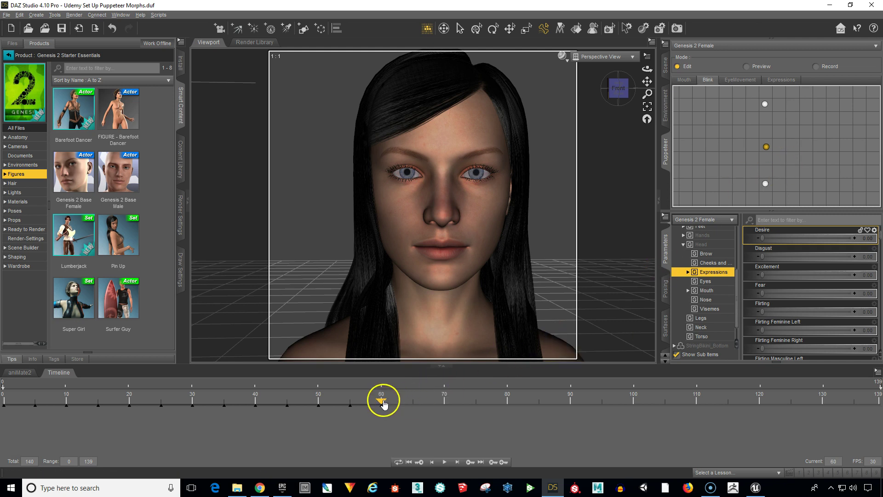
pyautogui.moveTo(383, 400)
pyautogui.mouseDown()
pyautogui.moveTo(229, 410)
pyautogui.moveTo(381, 403)
pyautogui.mouseUp()
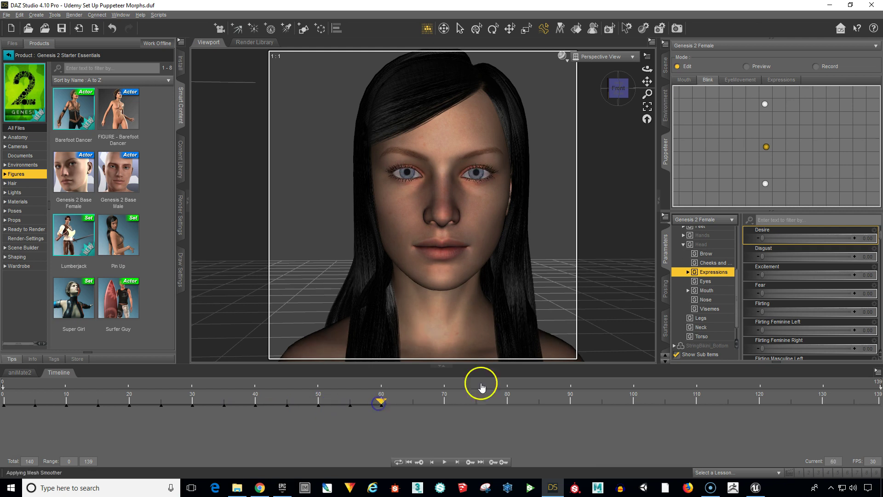
# Using the EyeMovement poses, key the eyes looking sideways at frame 65 and centred at 70.
pyautogui.click(741, 80)
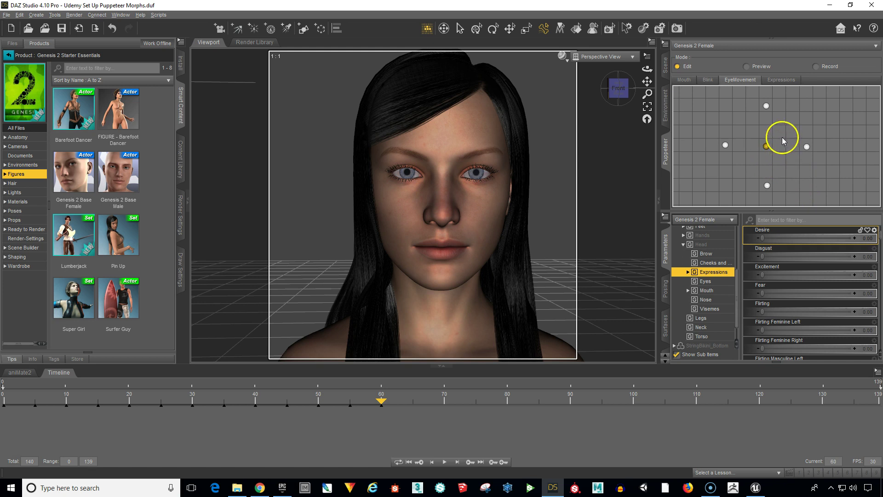
pyautogui.click(387, 404)
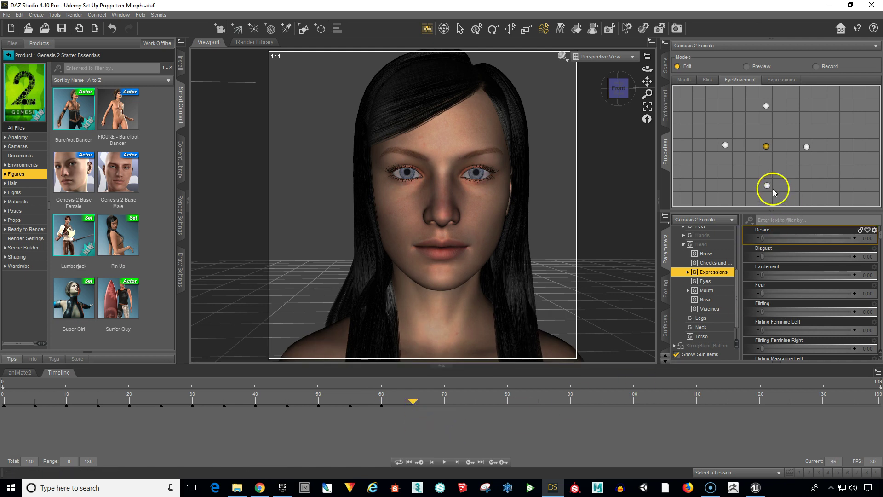
pyautogui.moveTo(808, 162); pyautogui.dragTo(810, 150)
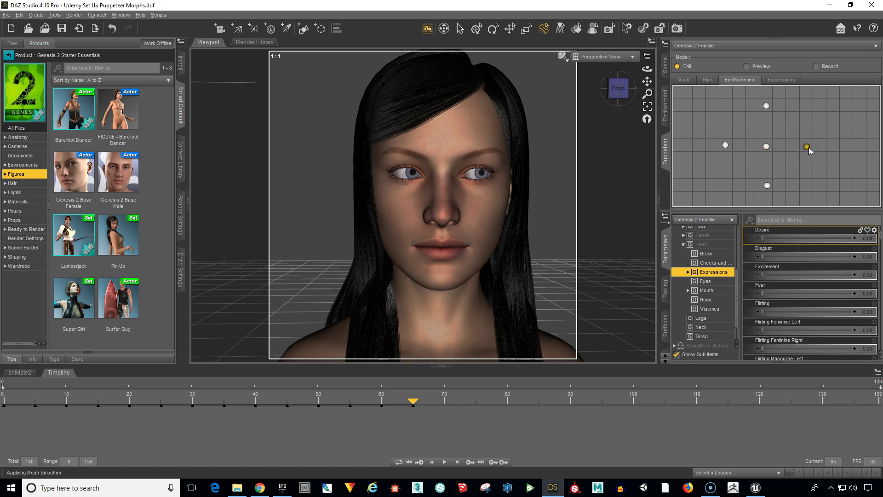
pyautogui.click(534, 445)
pyautogui.moveTo(423, 404); pyautogui.dragTo(434, 407)
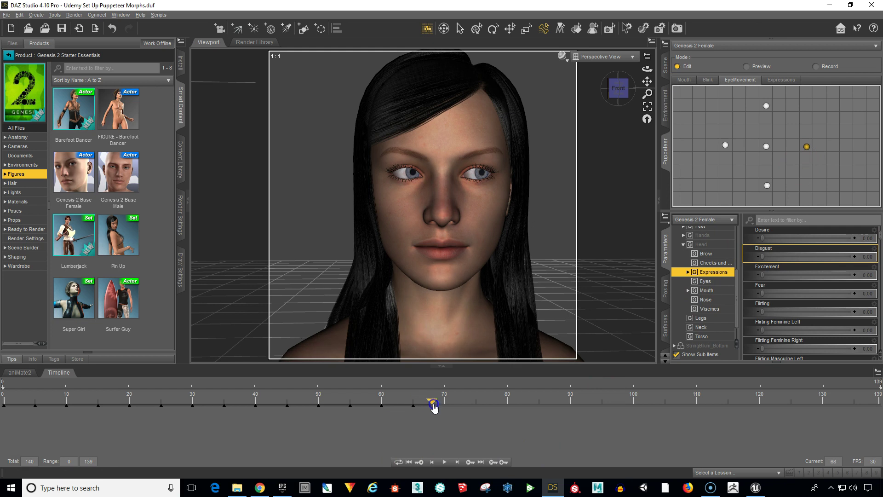
pyautogui.click(766, 147)
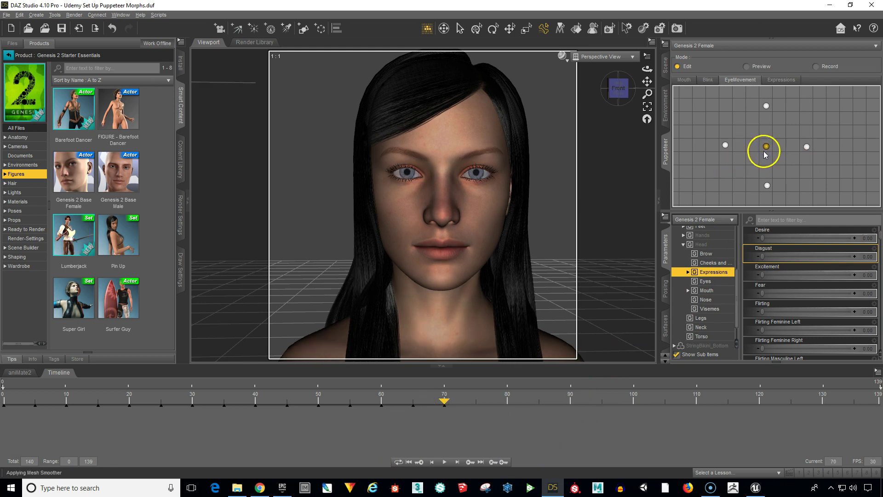
# Key the eyes turned to the other side at frame 75 and centred at 80.
pyautogui.moveTo(443, 409); pyautogui.dragTo(473, 405)
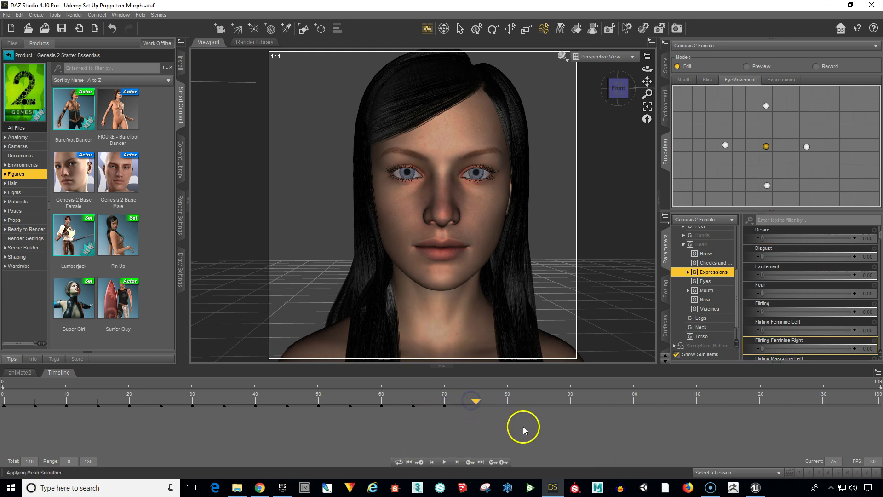
pyautogui.click(726, 145)
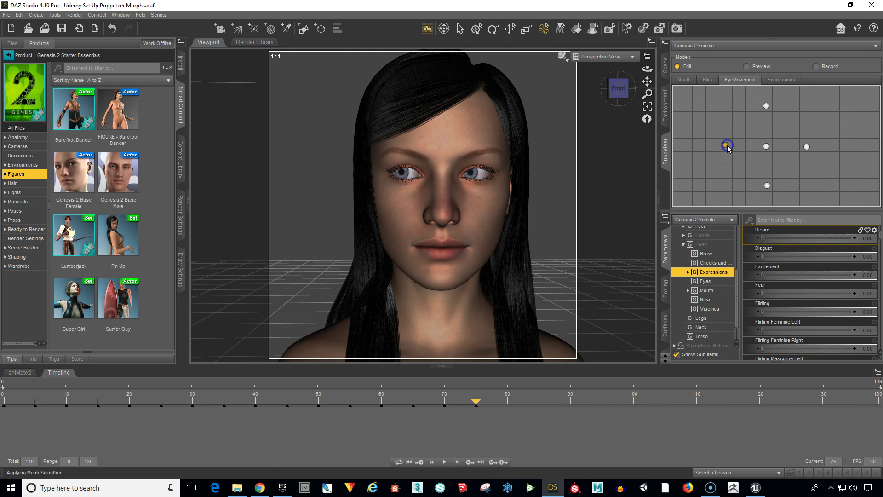
pyautogui.click(731, 150)
pyautogui.moveTo(479, 401); pyautogui.dragTo(481, 404)
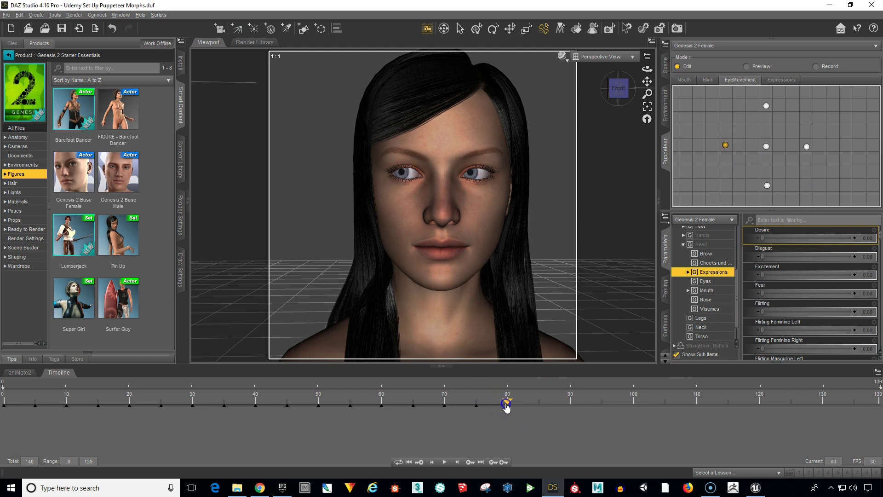
pyautogui.click(766, 146)
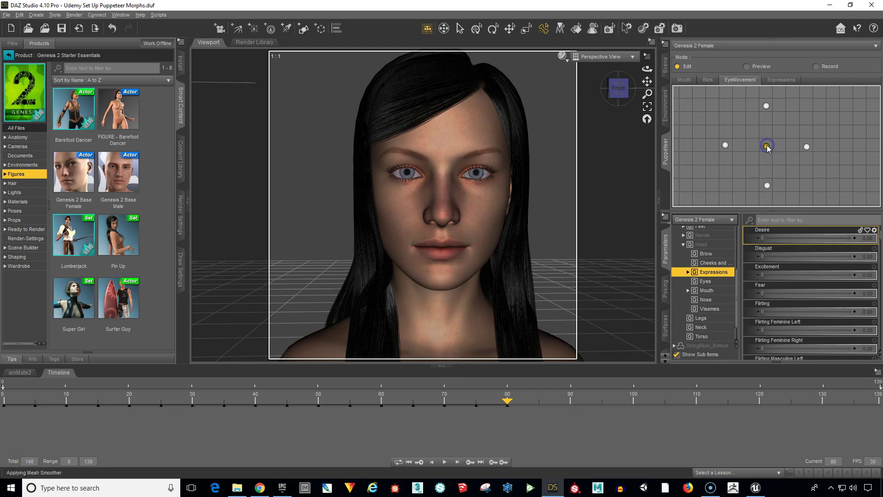
pyautogui.click(612, 433)
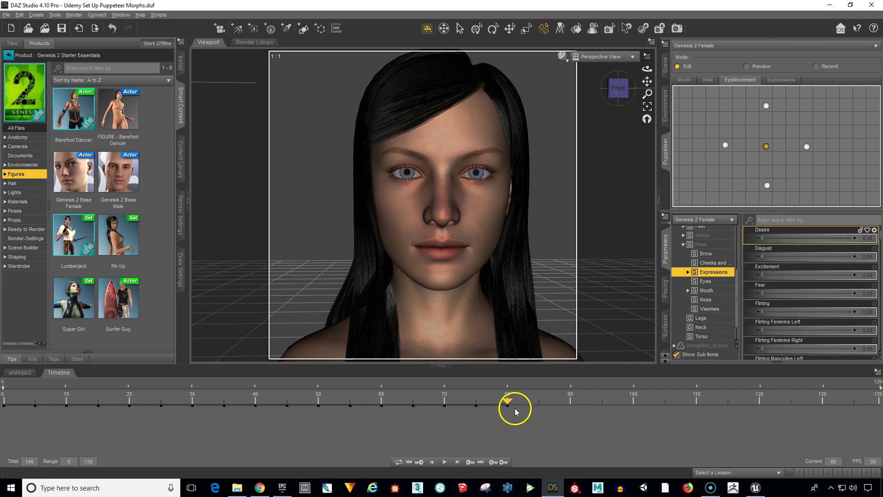
# Key the eyes looking up at frame 85 and centred at frame 90.
pyautogui.moveTo(509, 400); pyautogui.dragTo(537, 406)
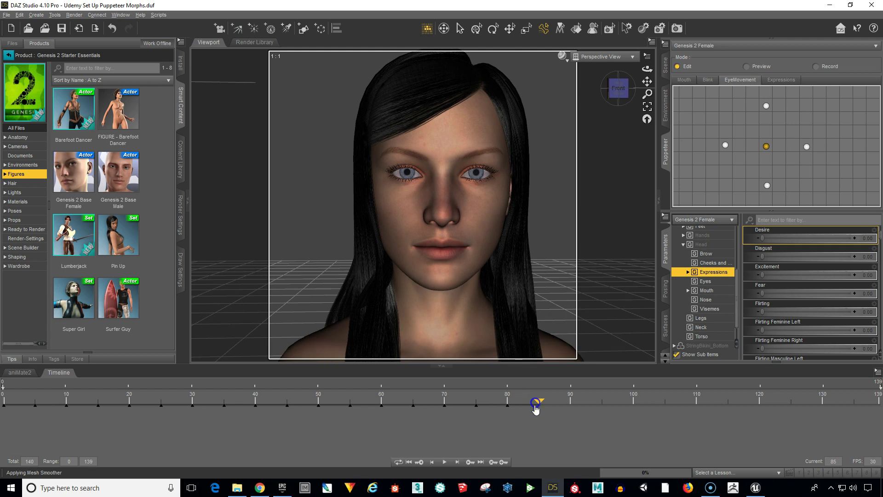
pyautogui.click(765, 106)
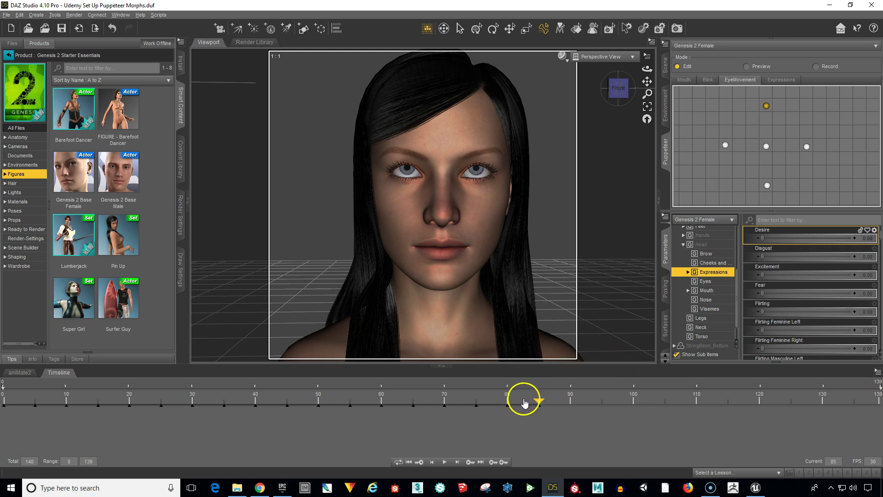
pyautogui.moveTo(538, 400); pyautogui.dragTo(561, 403)
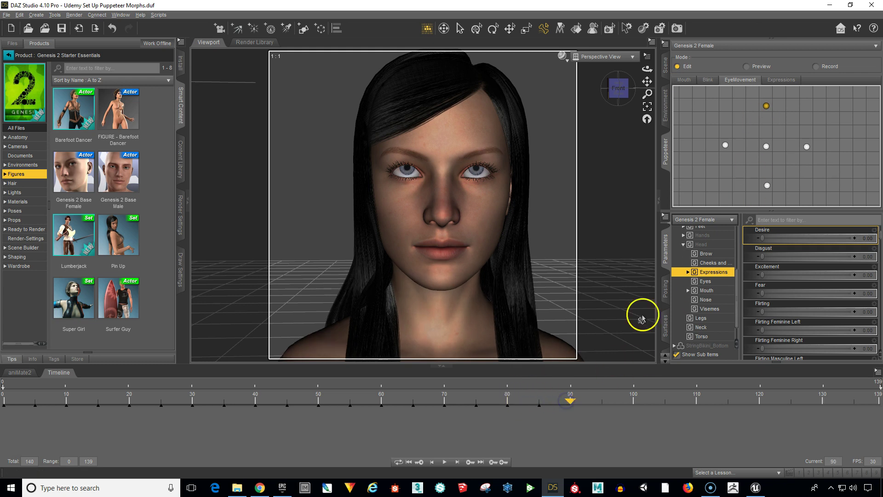
pyautogui.click(767, 146)
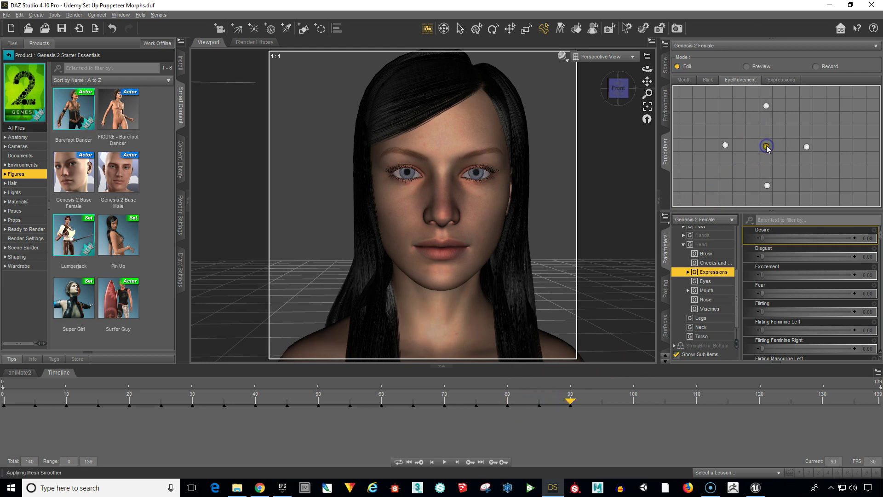
pyautogui.click(766, 148)
# Key the eyes looking down at frame 95 and centred at 100, then scrub back to review.
pyautogui.moveTo(573, 404); pyautogui.dragTo(572, 403)
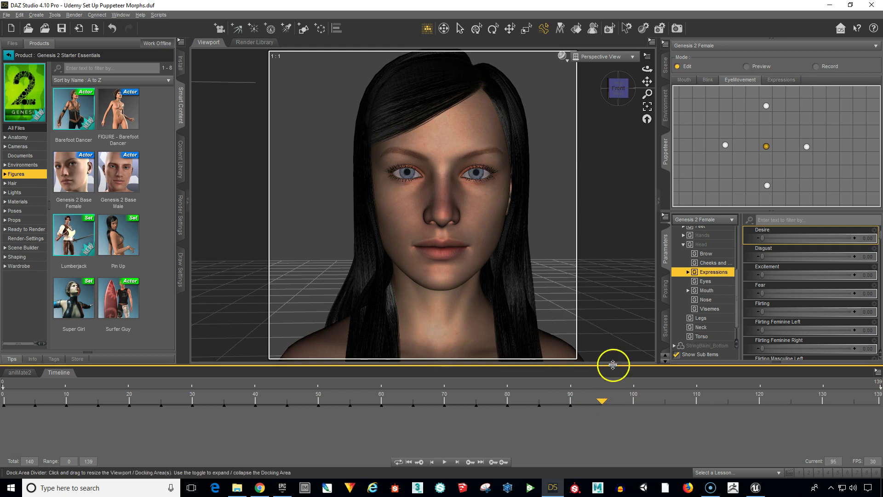
pyautogui.click(767, 185)
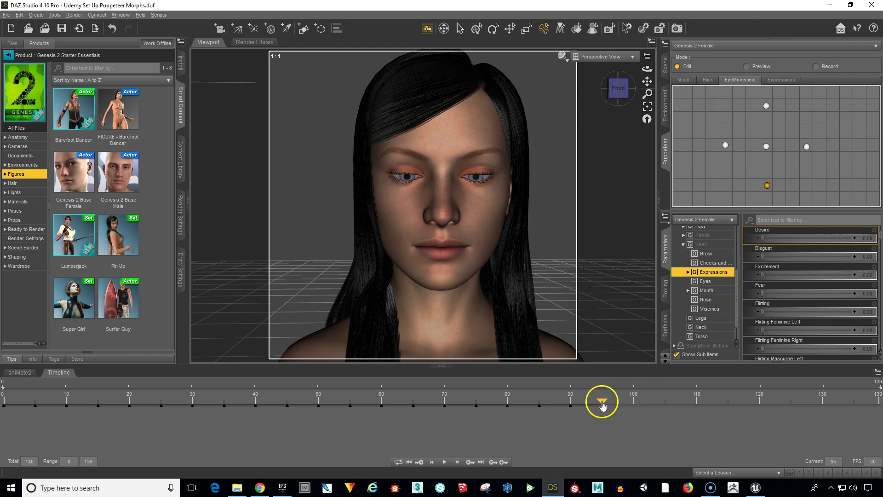
pyautogui.moveTo(602, 402); pyautogui.dragTo(632, 403)
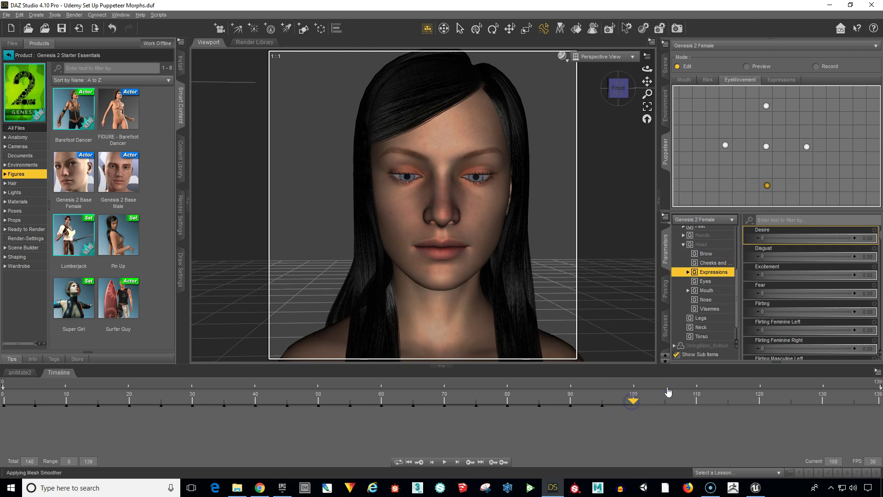
pyautogui.click(766, 147)
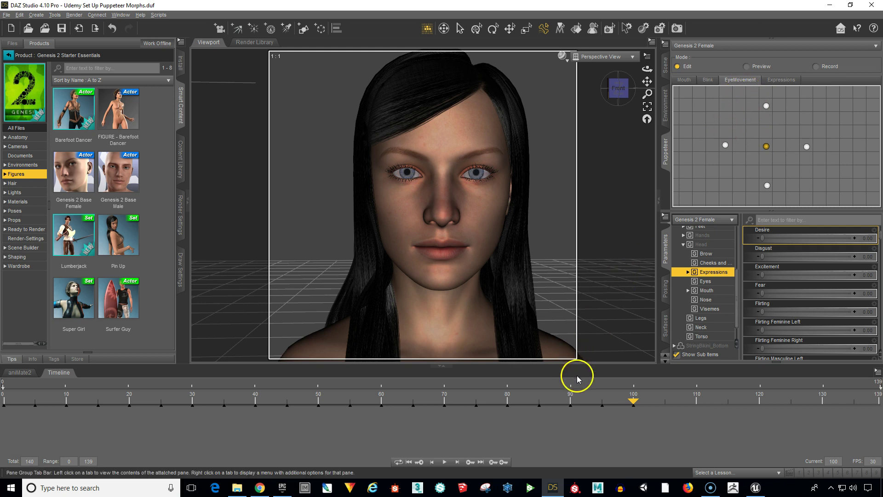
pyautogui.moveTo(633, 404)
pyautogui.mouseDown()
pyautogui.moveTo(557, 417)
pyautogui.moveTo(393, 421)
pyautogui.moveTo(629, 413)
pyautogui.mouseUp()
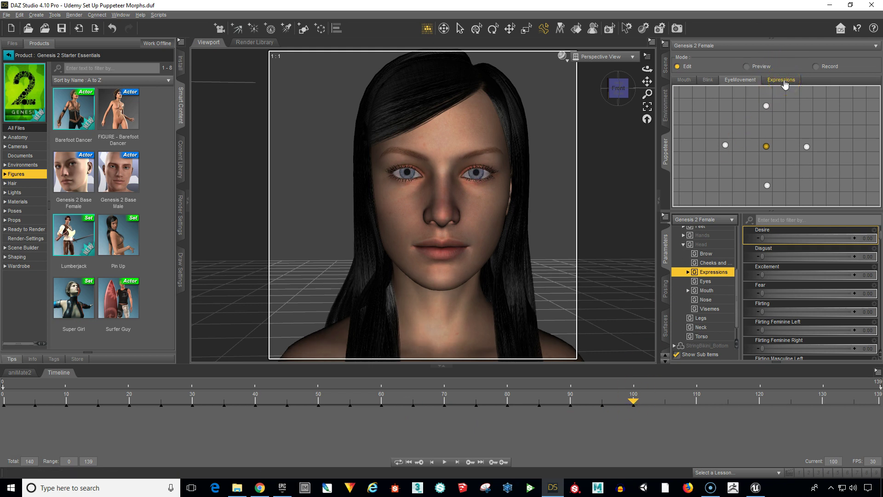
# Using the Expressions poses, key a neutral face, an excited smile, then neutral at frame 110.
pyautogui.click(783, 80)
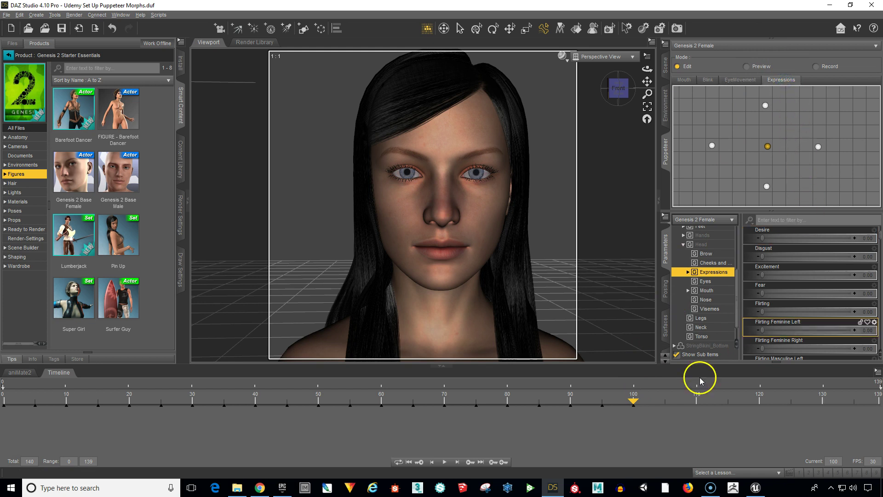
pyautogui.moveTo(634, 401); pyautogui.dragTo(664, 403)
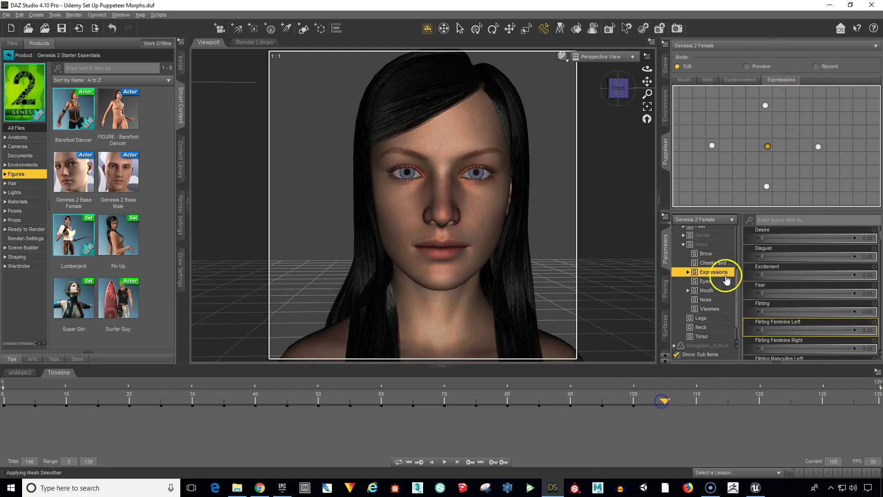
pyautogui.click(767, 146)
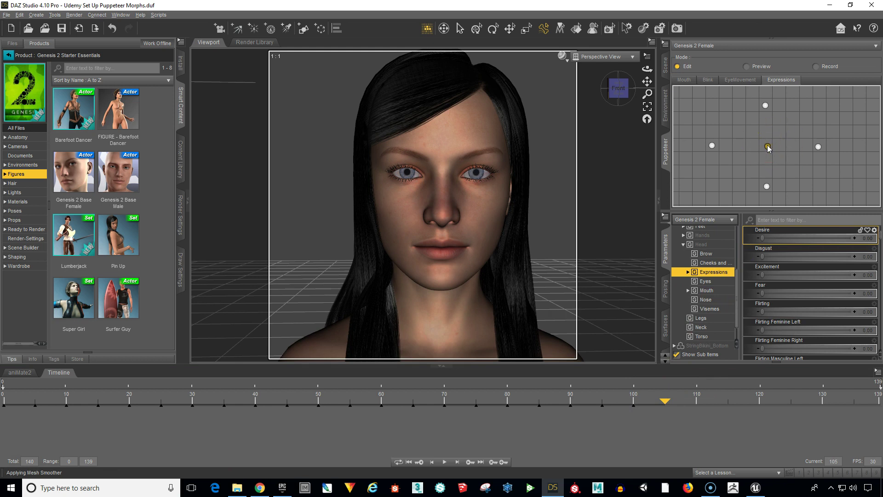
pyautogui.click(817, 148)
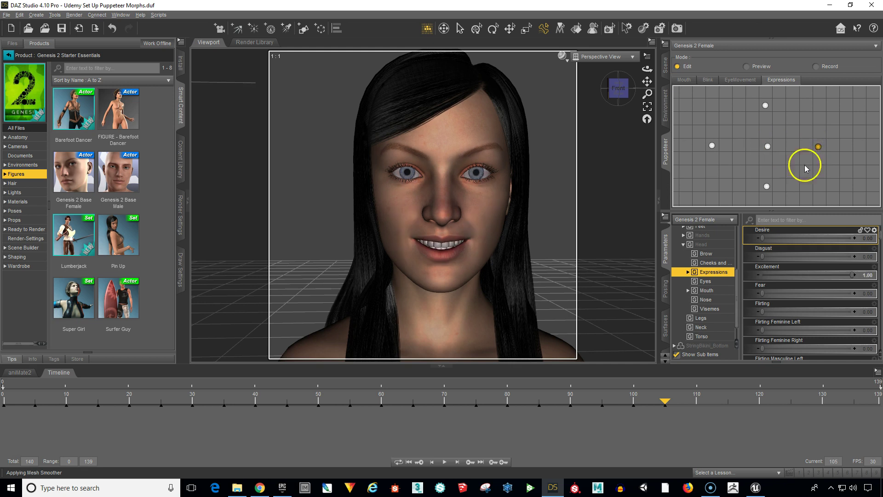
pyautogui.click(668, 401)
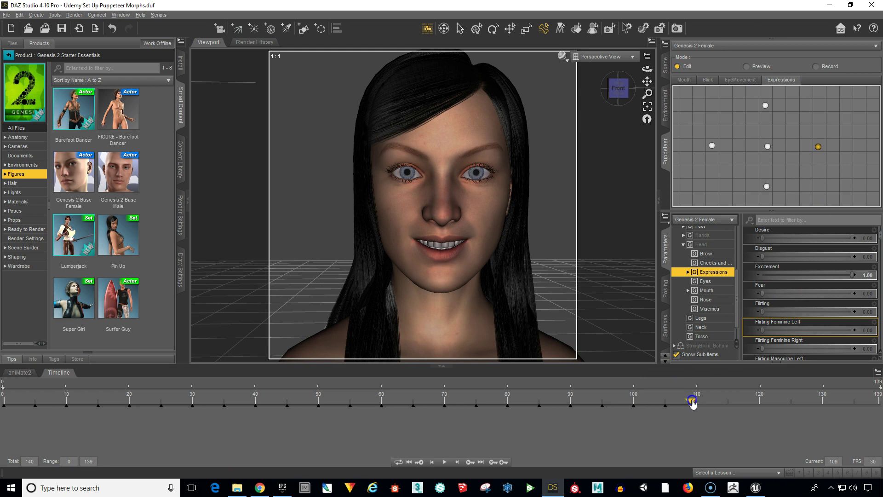
pyautogui.click(767, 146)
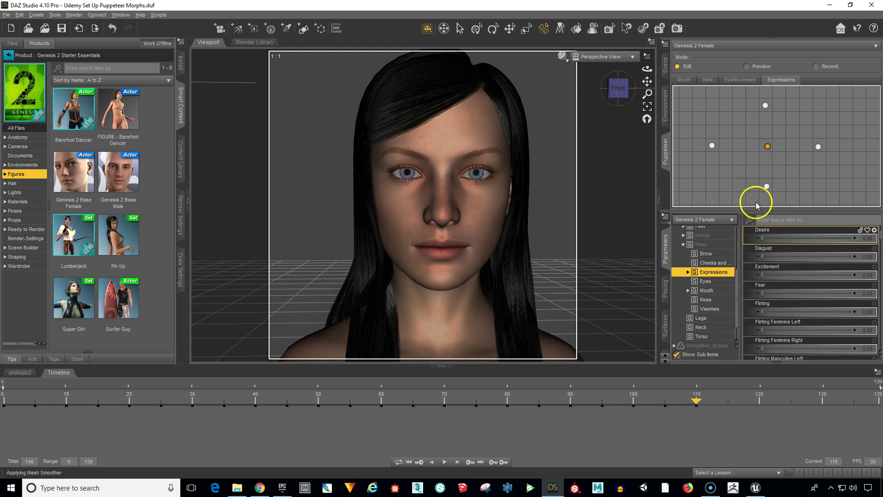
# Key an angry teeth-bared expression at frame 115 and a neutral face at frame 120.
pyautogui.click(712, 405)
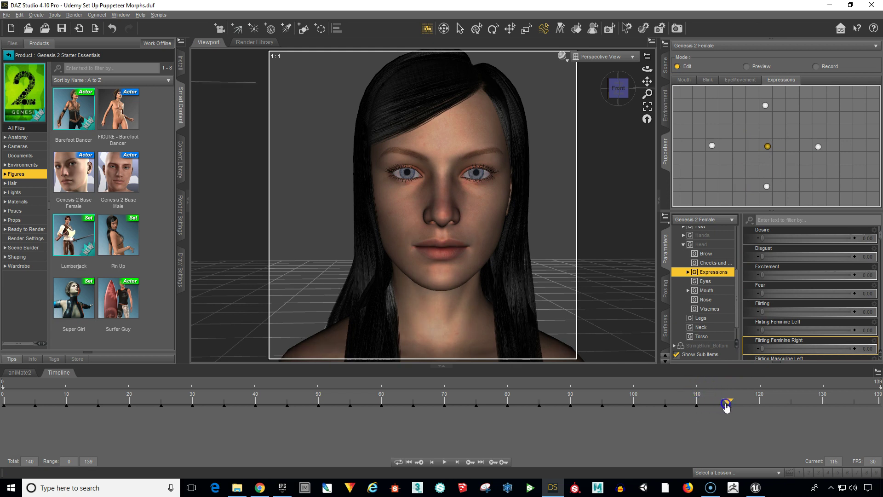
pyautogui.click(711, 146)
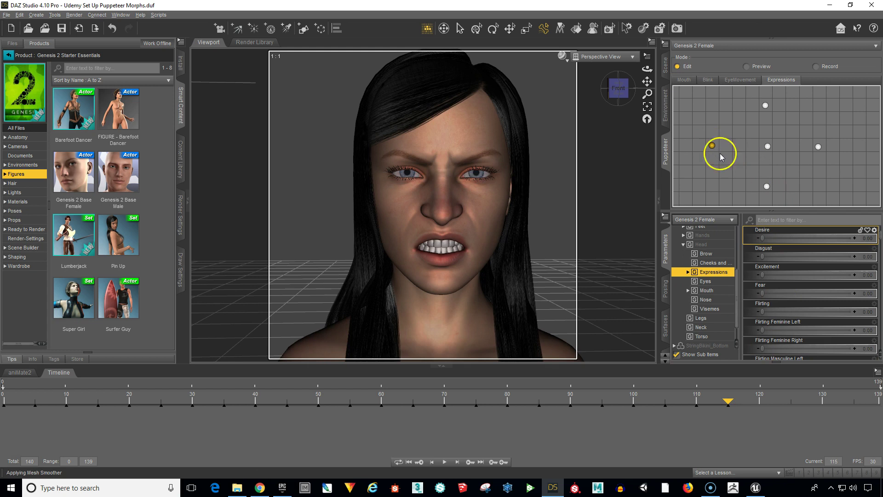
pyautogui.click(731, 399)
pyautogui.click(759, 401)
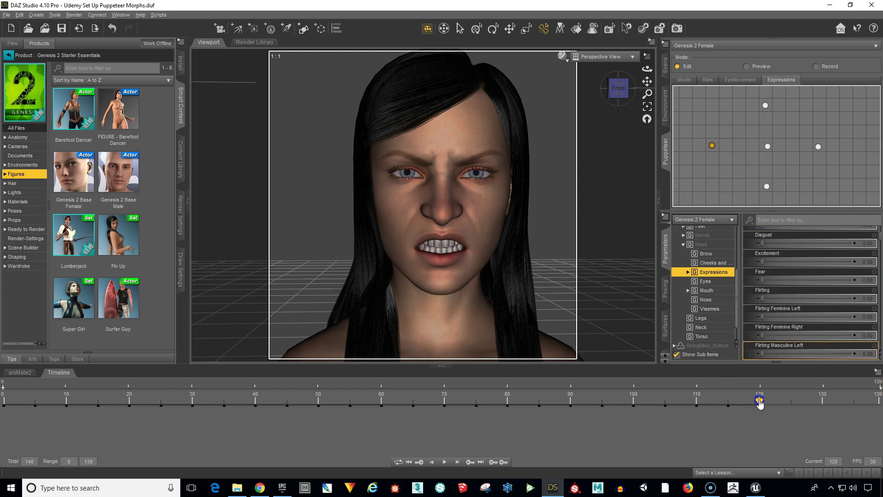
pyautogui.click(768, 147)
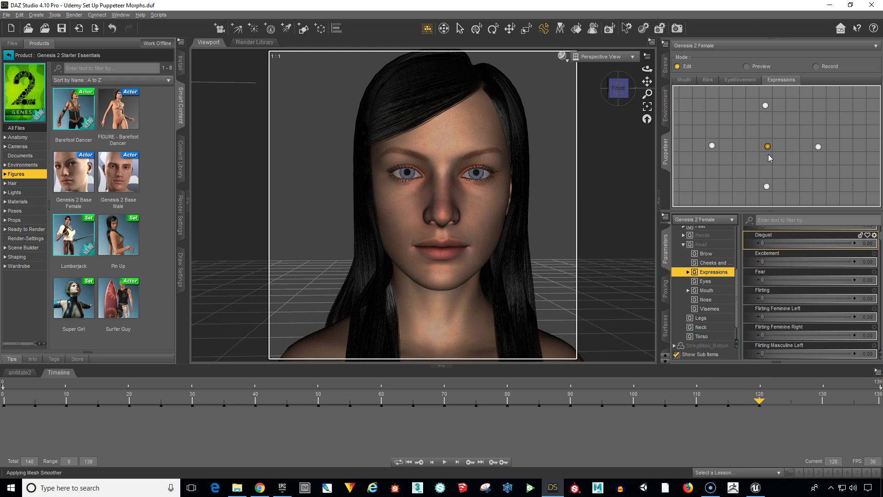
# Key a wide-eyed teeth-baring expression at frame 125 and a neutral face at frame 130.
pyautogui.click(770, 402)
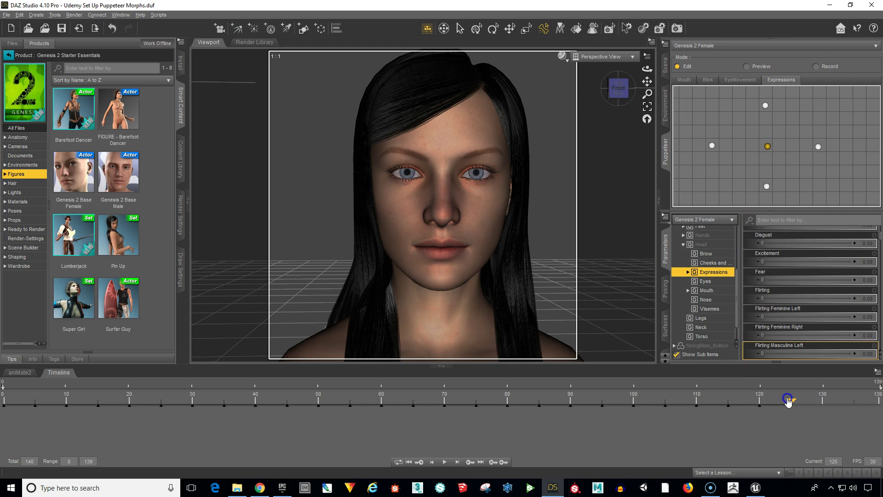
pyautogui.click(765, 106)
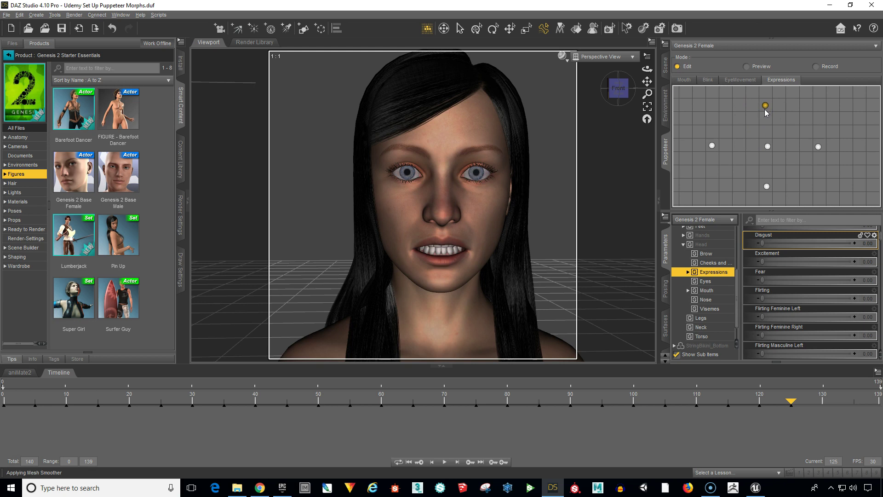
pyautogui.click(812, 401)
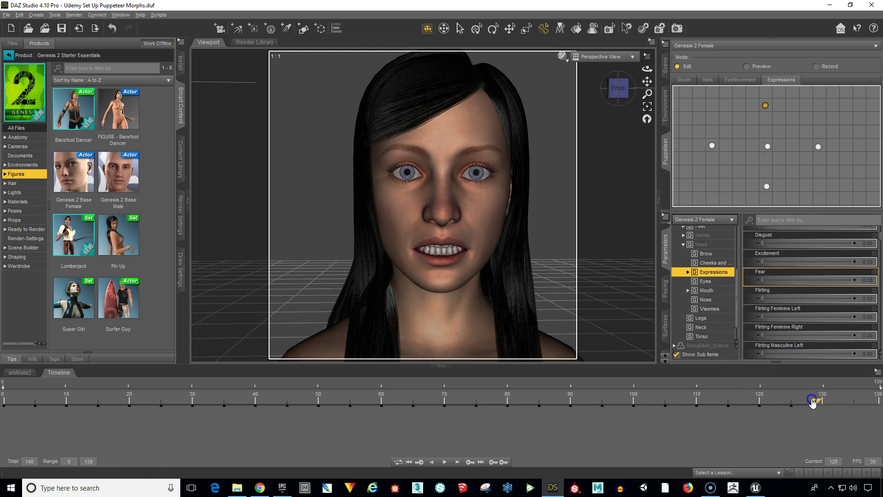
pyautogui.click(767, 147)
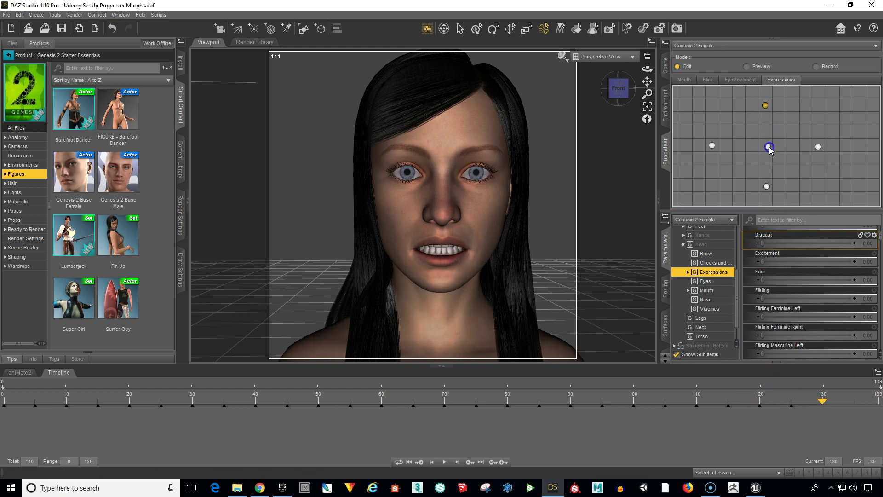
pyautogui.click(823, 401)
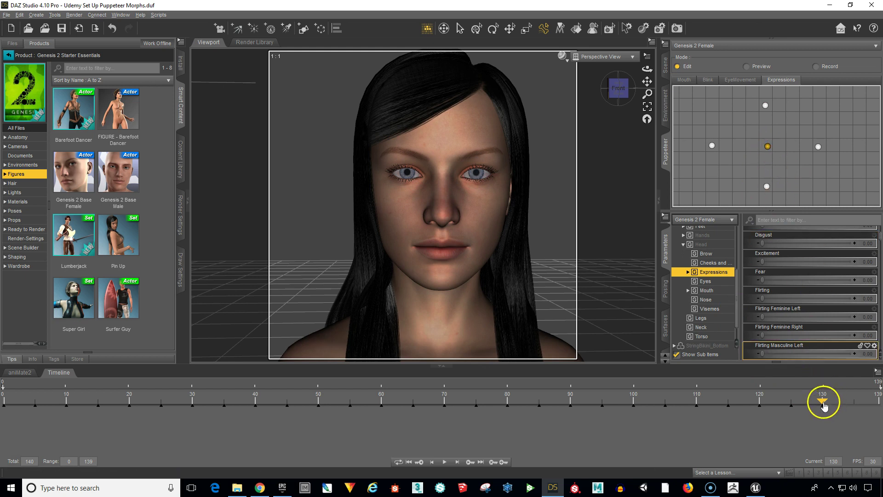
# Key a disgusted expression at frame 135 and a neutral face on the last frame, 139.
pyautogui.moveTo(823, 402); pyautogui.dragTo(838, 403)
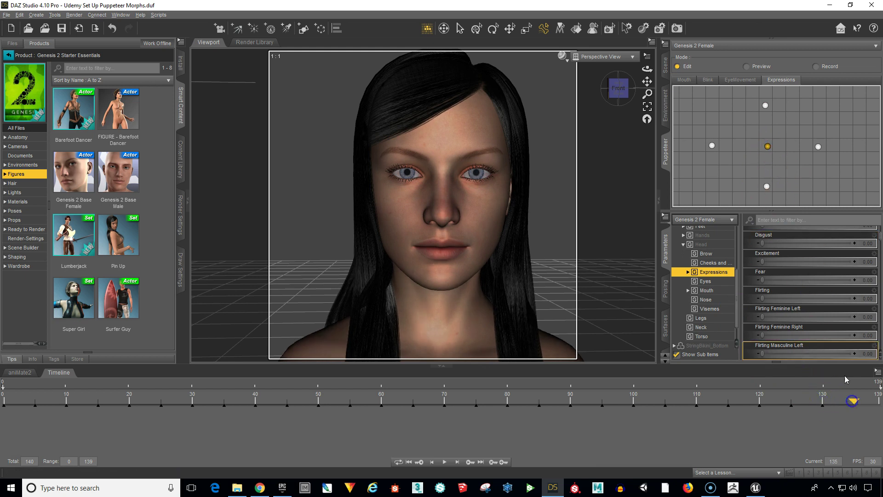
pyautogui.click(767, 186)
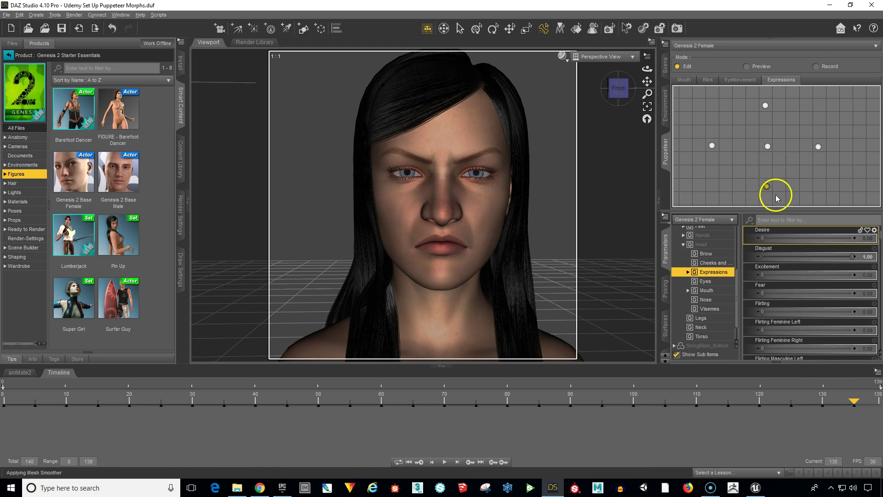
pyautogui.moveTo(861, 404); pyautogui.dragTo(879, 403)
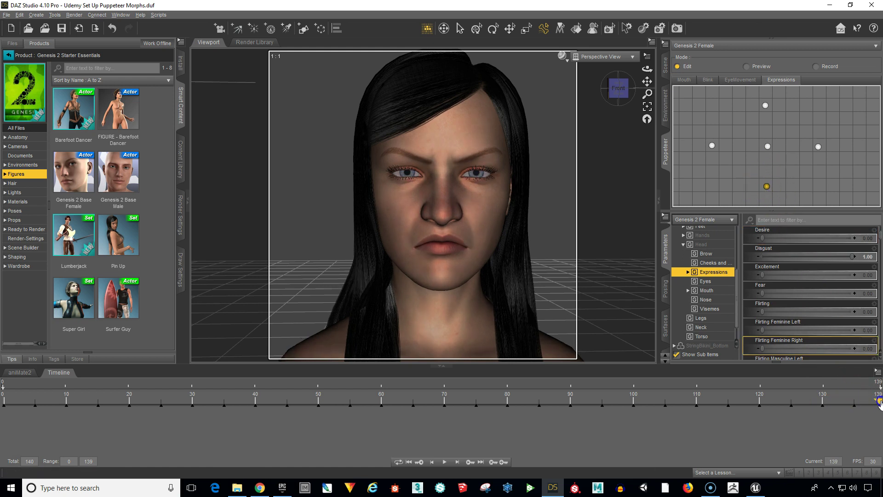
pyautogui.click(769, 146)
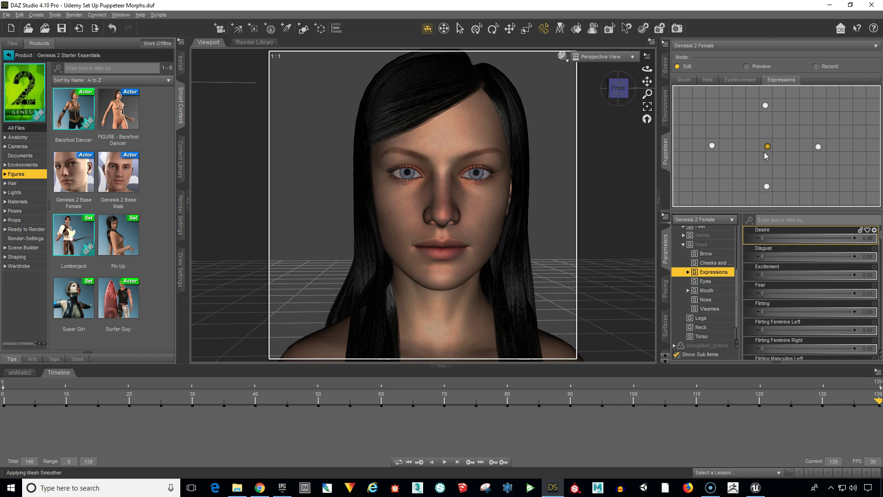
pyautogui.click(753, 169)
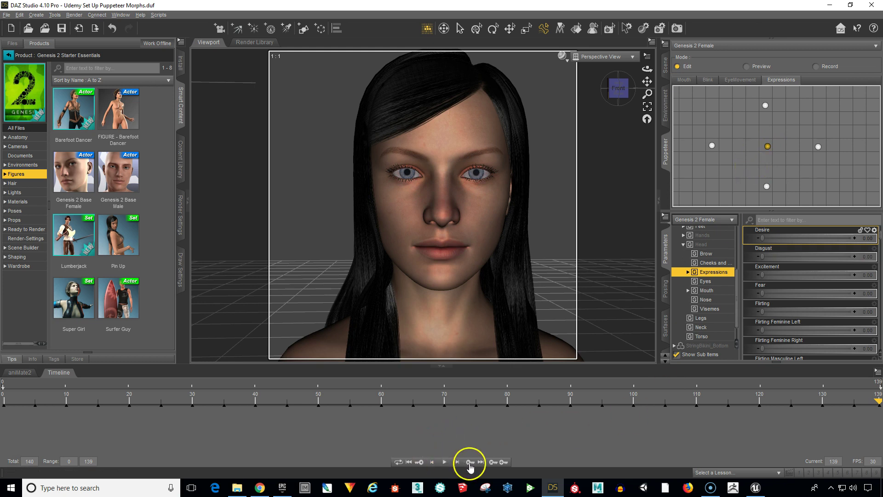
# Play the 140-frame animation to review mouth, blink, eye and expression keys, then stop it.
pyautogui.click(444, 463)
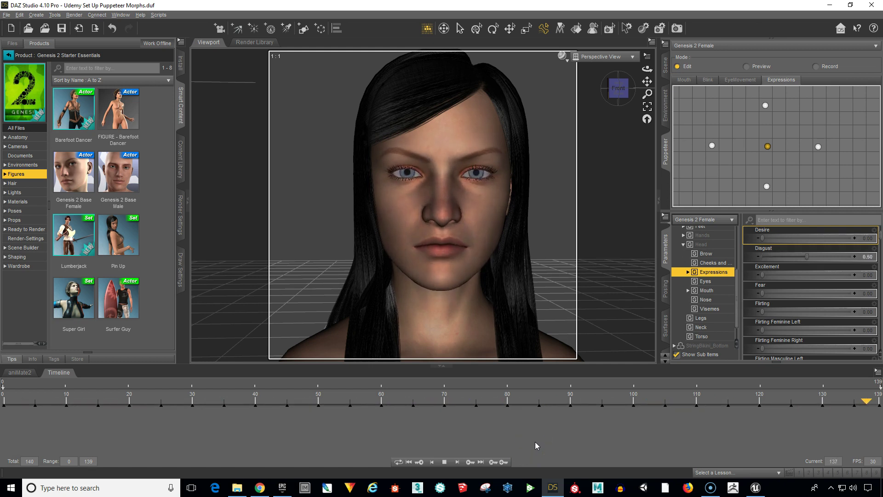
pyautogui.click(539, 441)
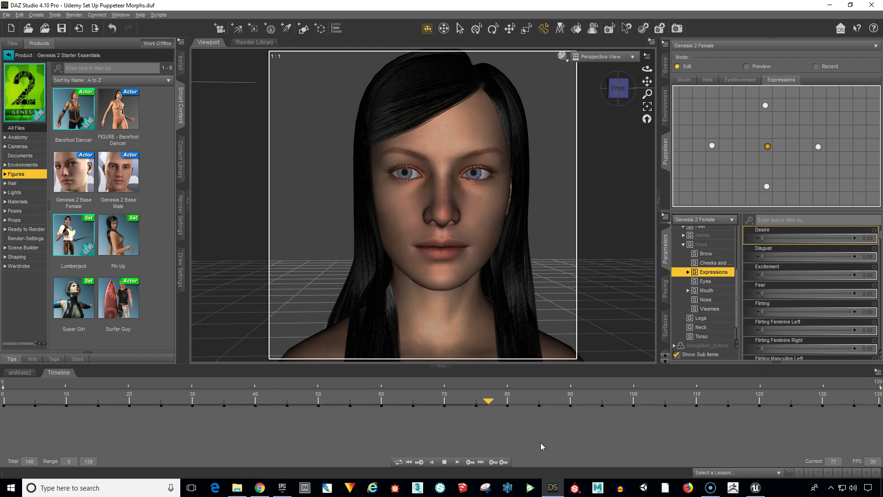
pyautogui.click(444, 462)
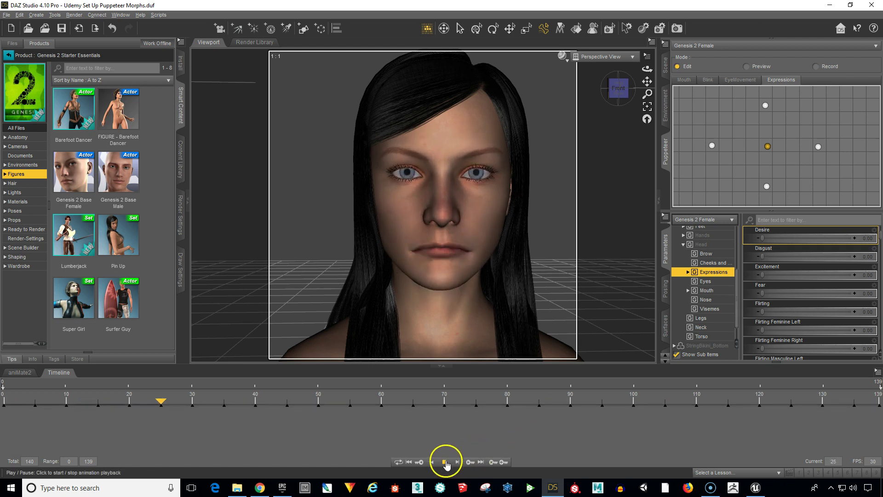
pyautogui.click(247, 408)
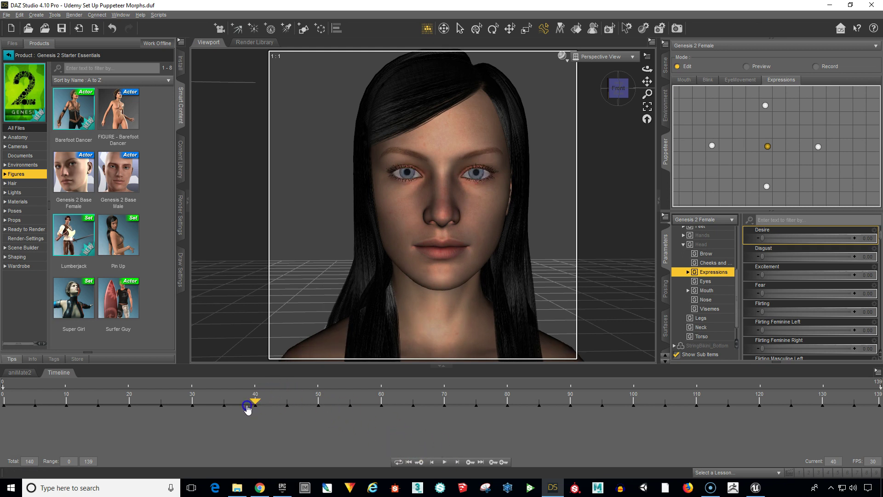
# Rewind the playhead to frame 0 and save the scene with File > Save.
pyautogui.moveTo(247, 408); pyautogui.dragTo(5, 408)
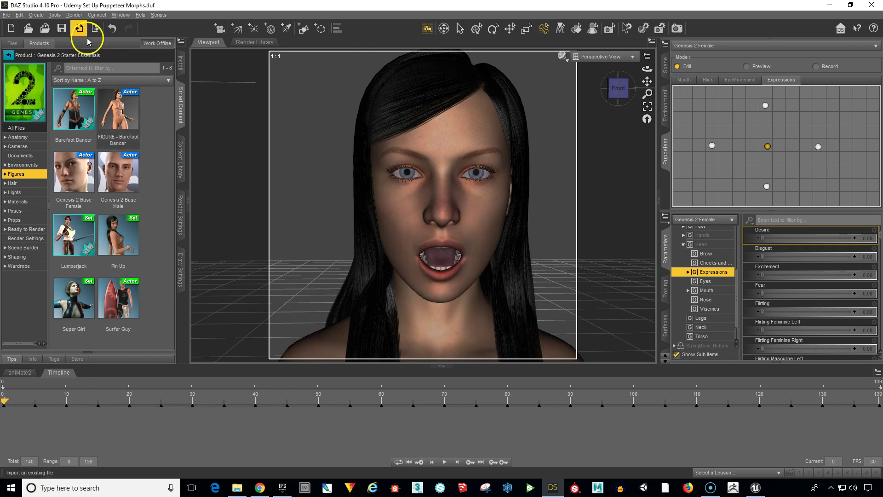
pyautogui.click(8, 15)
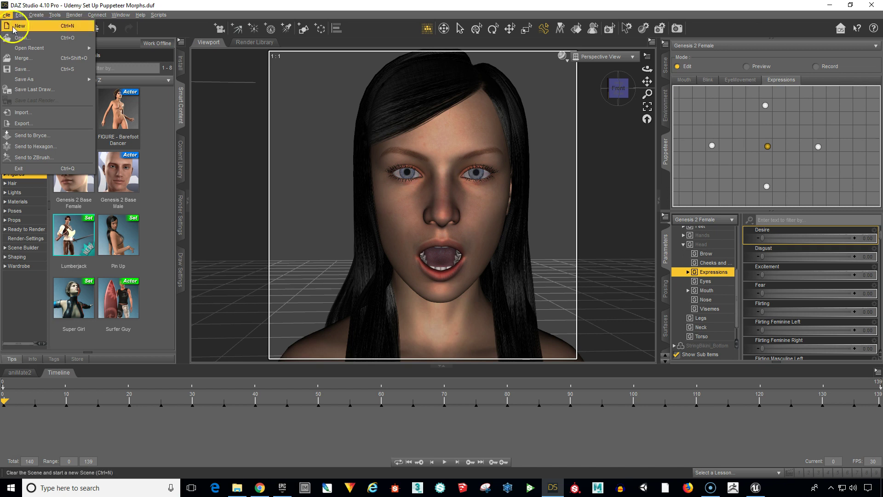
pyautogui.click(19, 69)
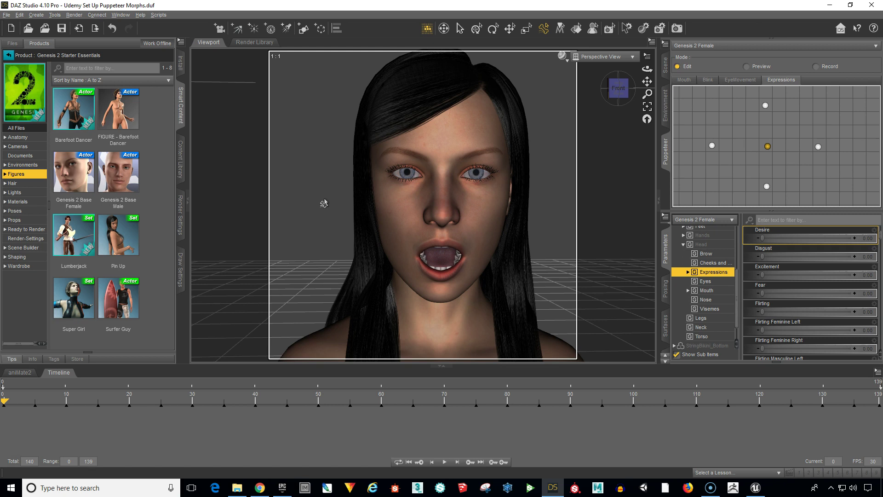
pyautogui.moveTo(323, 202); pyautogui.dragTo(308, 213)
pyautogui.moveTo(305, 215)
pyautogui.mouseDown()
pyautogui.moveTo(49, 395)
pyautogui.moveTo(239, 339)
pyautogui.moveTo(306, 280)
pyautogui.mouseUp()
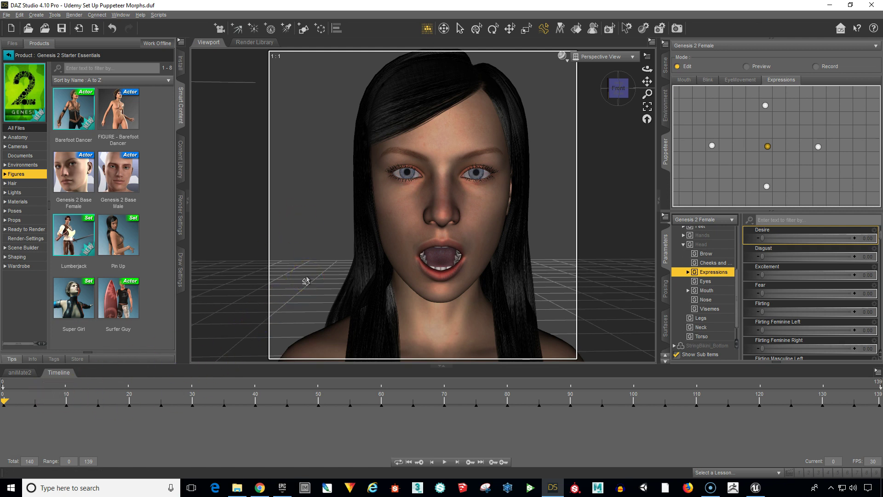